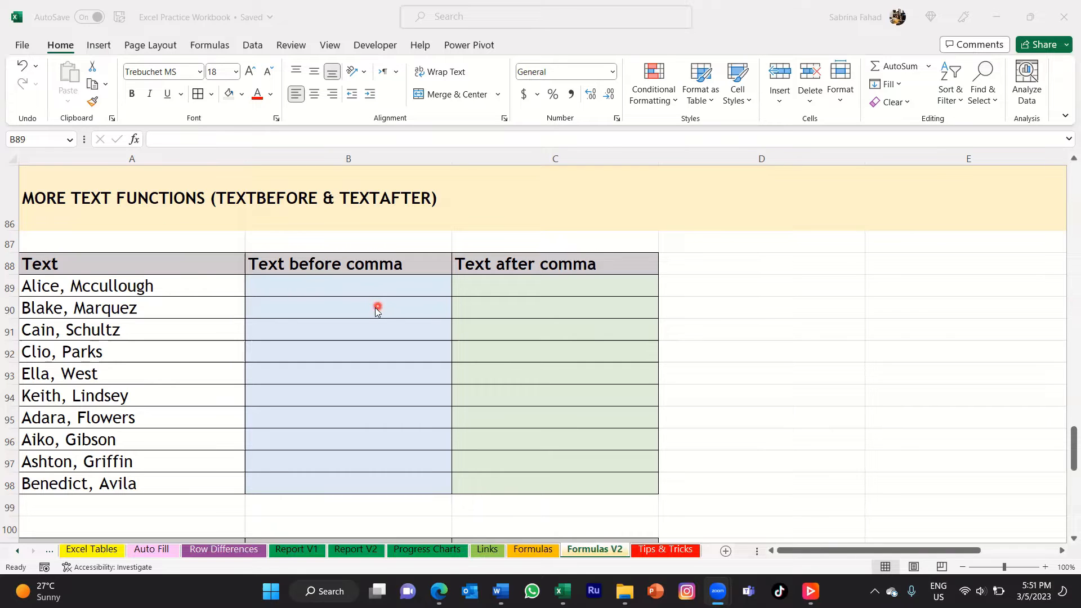
Enter the formula =TEXTBEFORE(A89,",") in B89 to extract the text before the comma.
click(217, 268)
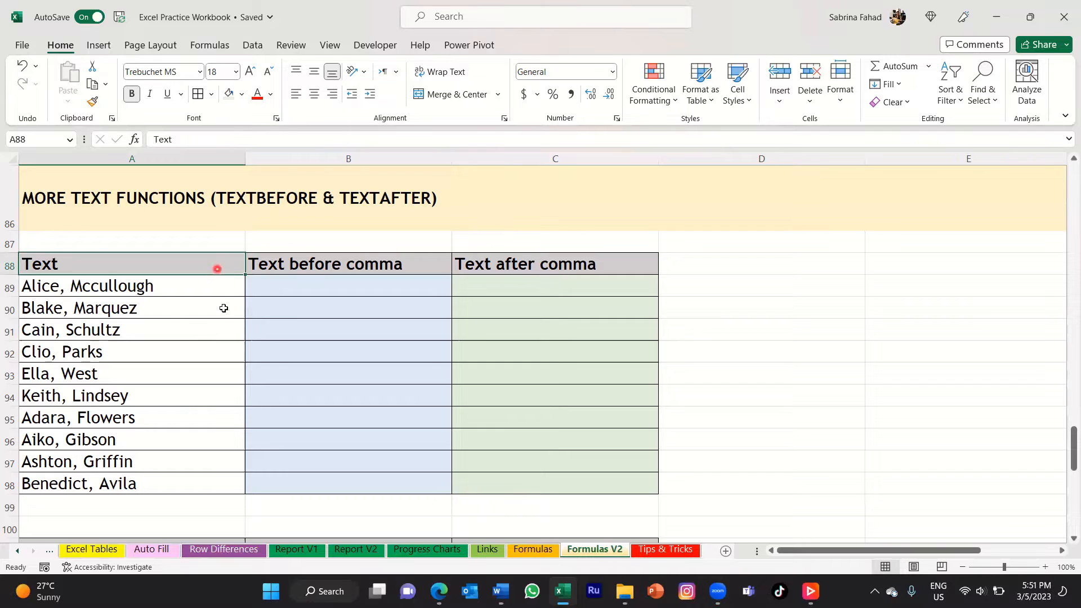
click(214, 288)
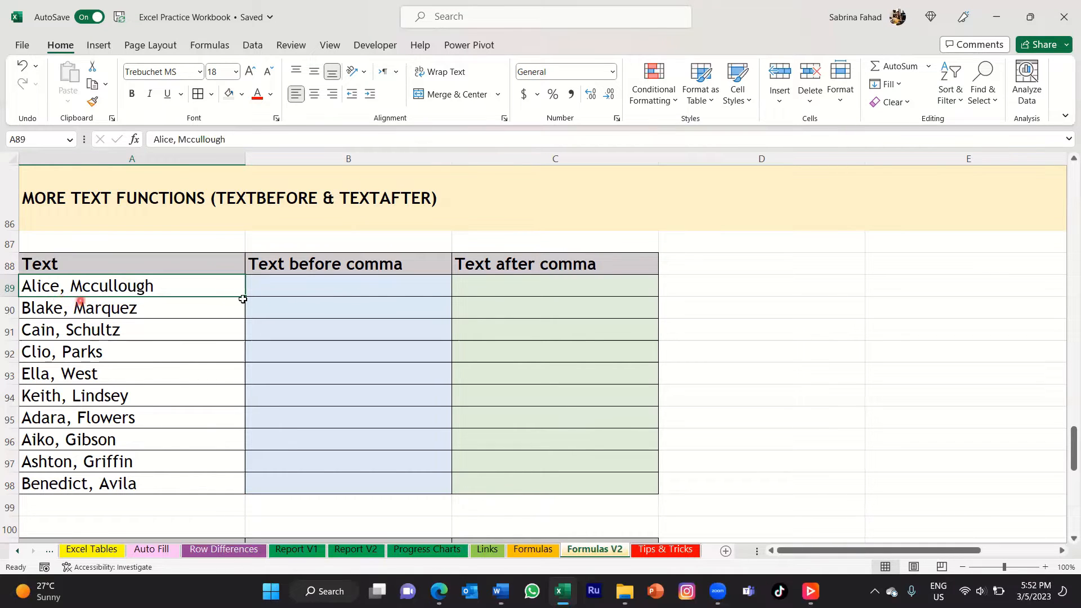
click(433, 287)
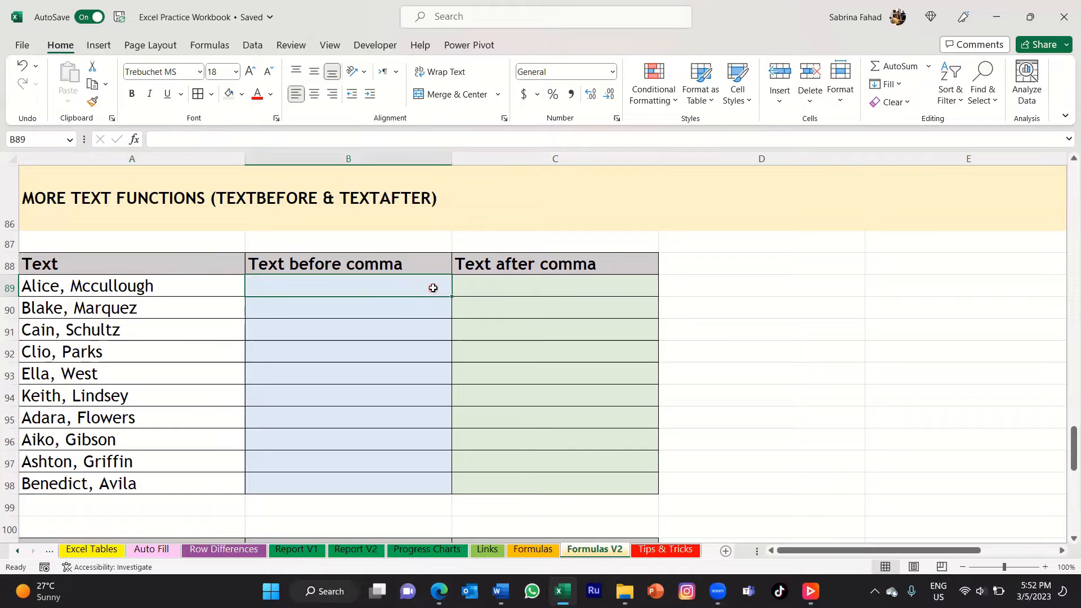
text(=textbefore)
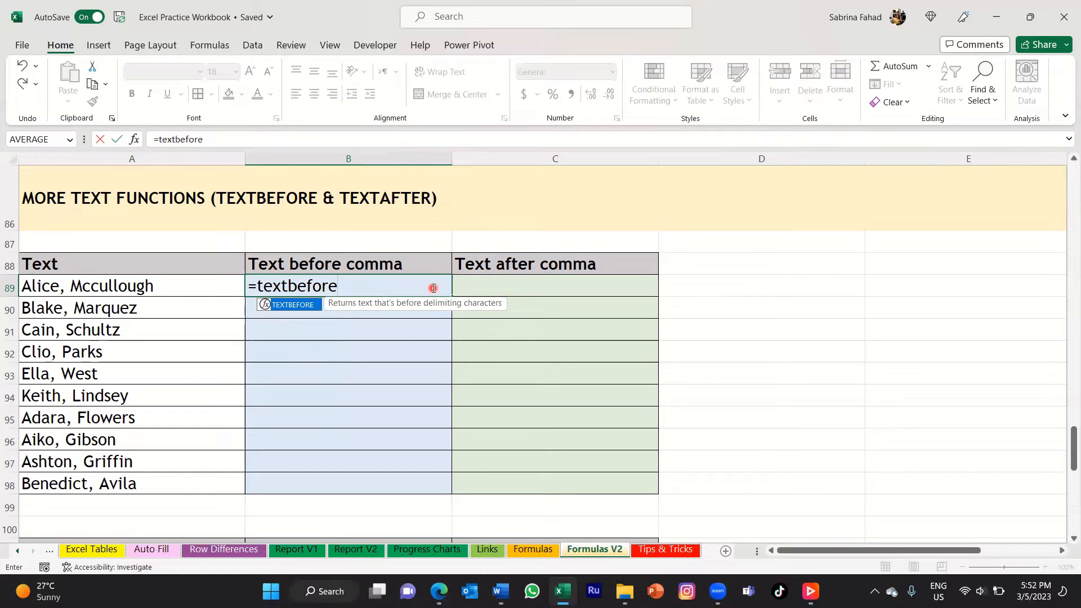
text(()
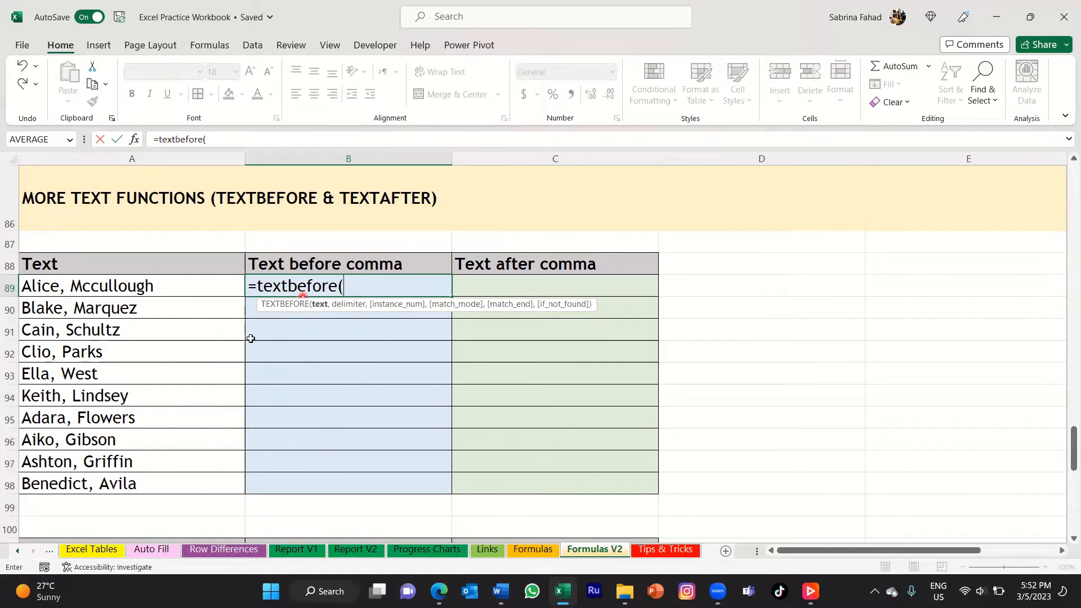
click(169, 288)
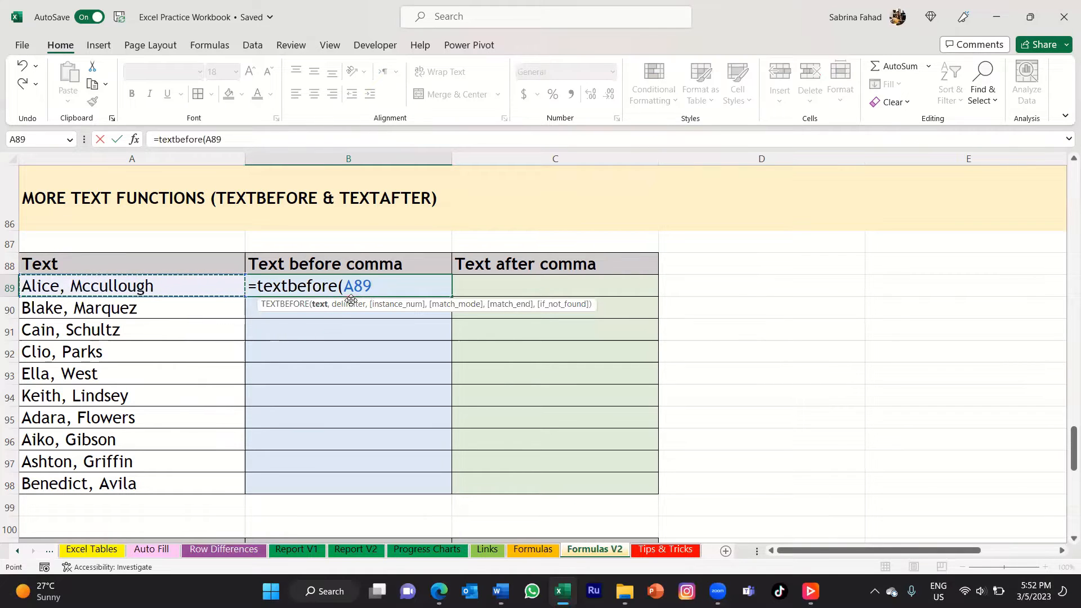
text(,)
text(",")
text())
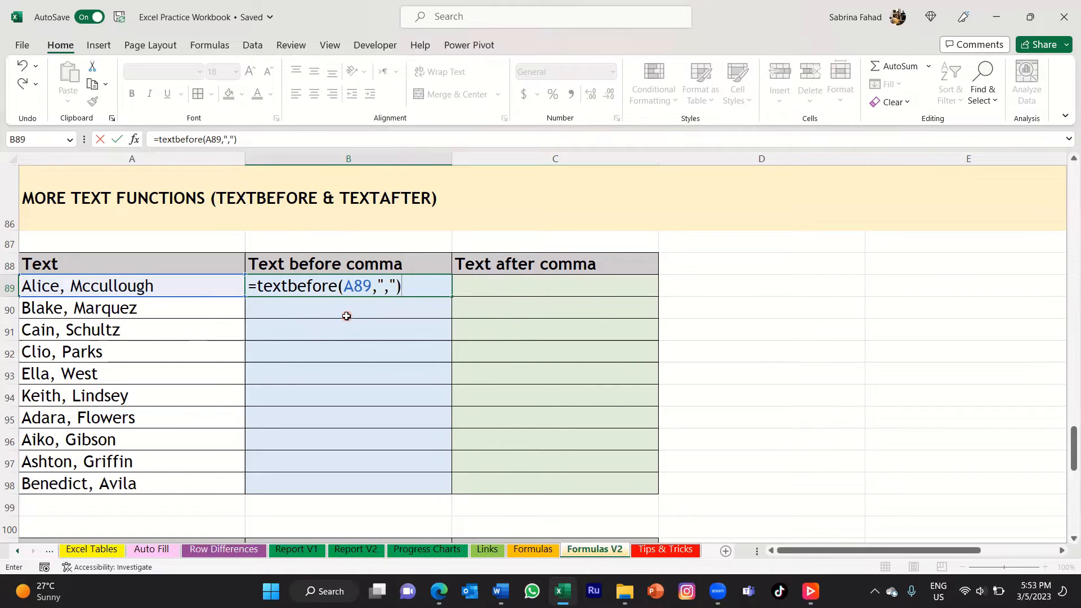
key(Return)
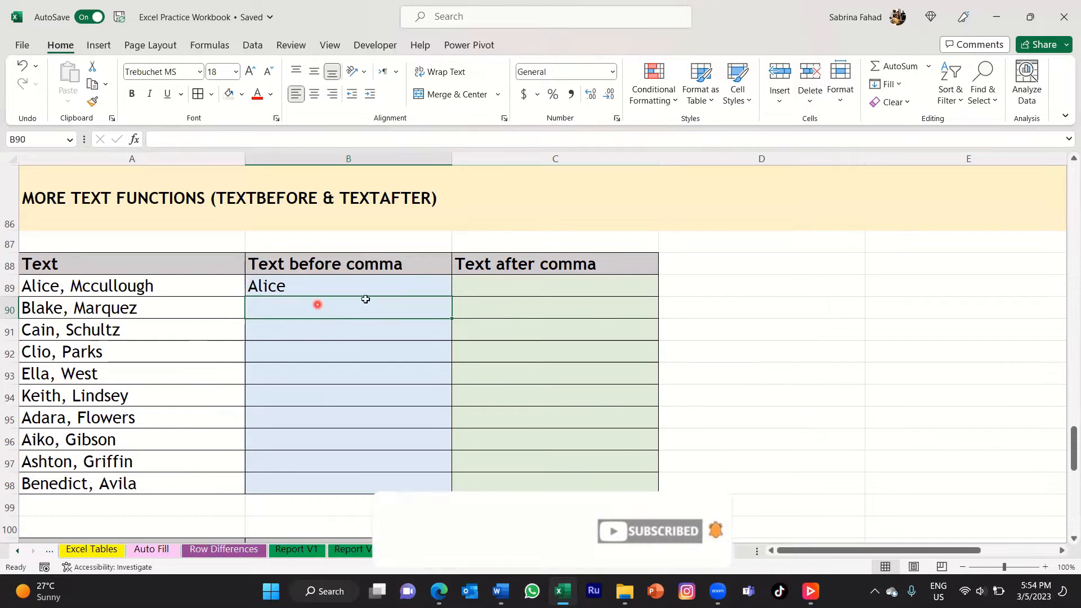
Fill the TEXTBEFORE formula from B89 down through B98 and check the copied formulas.
click(435, 289)
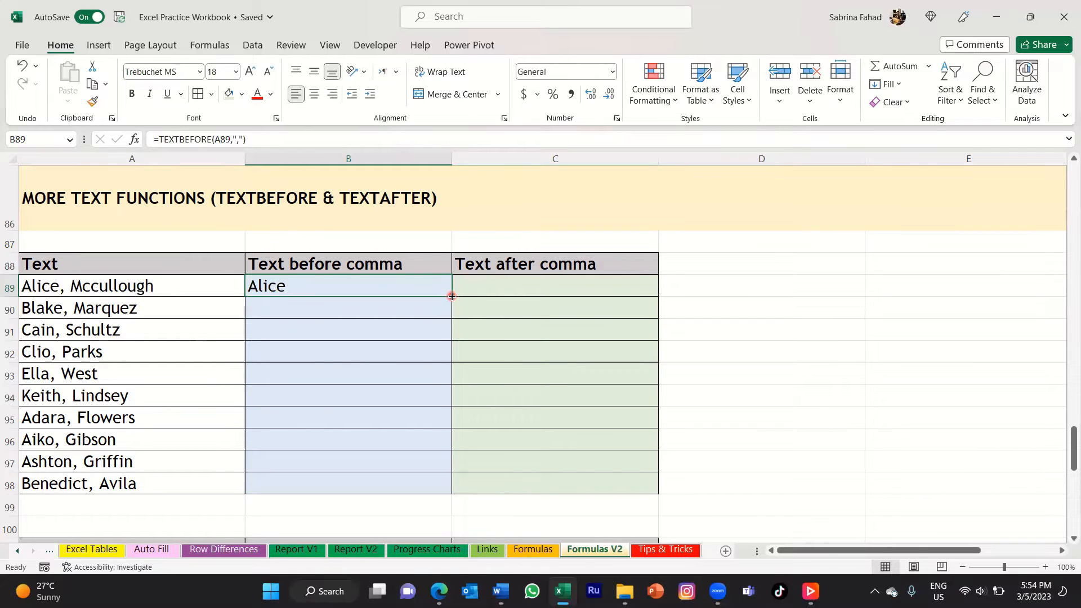
double_click(451, 295)
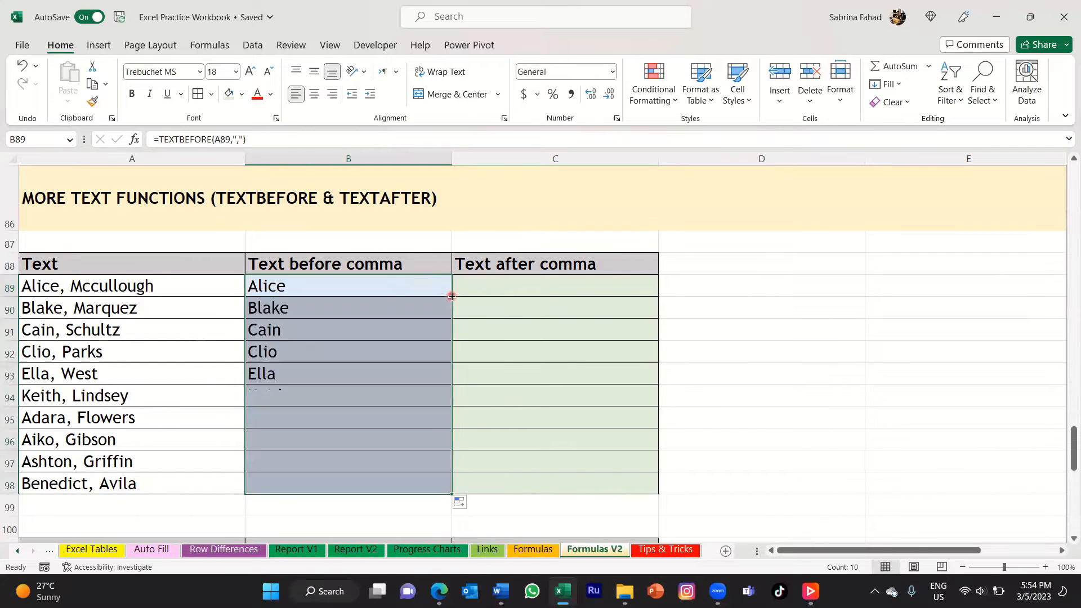
click(396, 316)
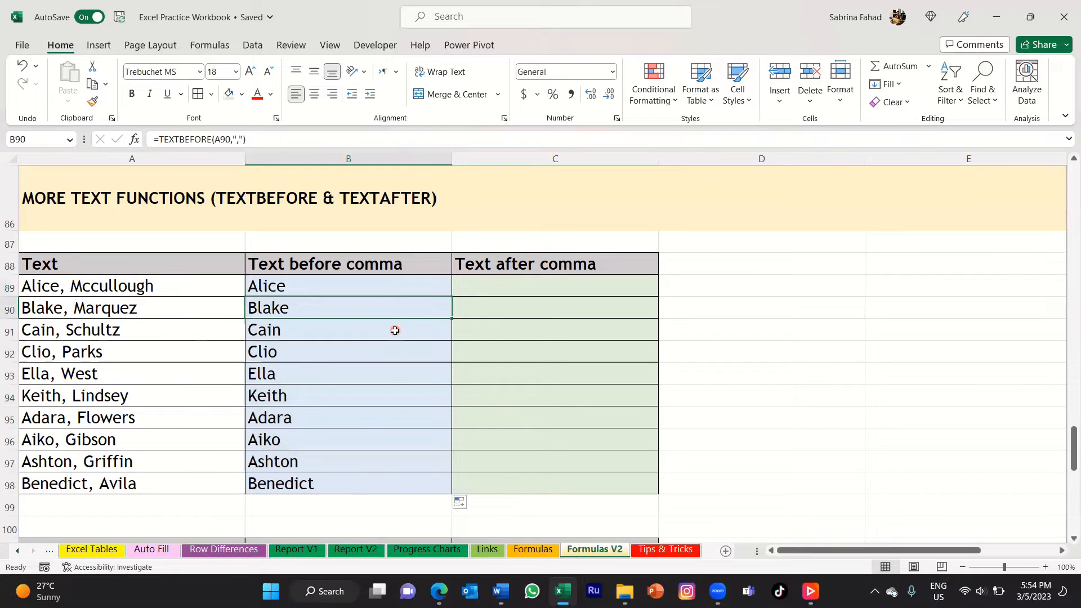
click(394, 331)
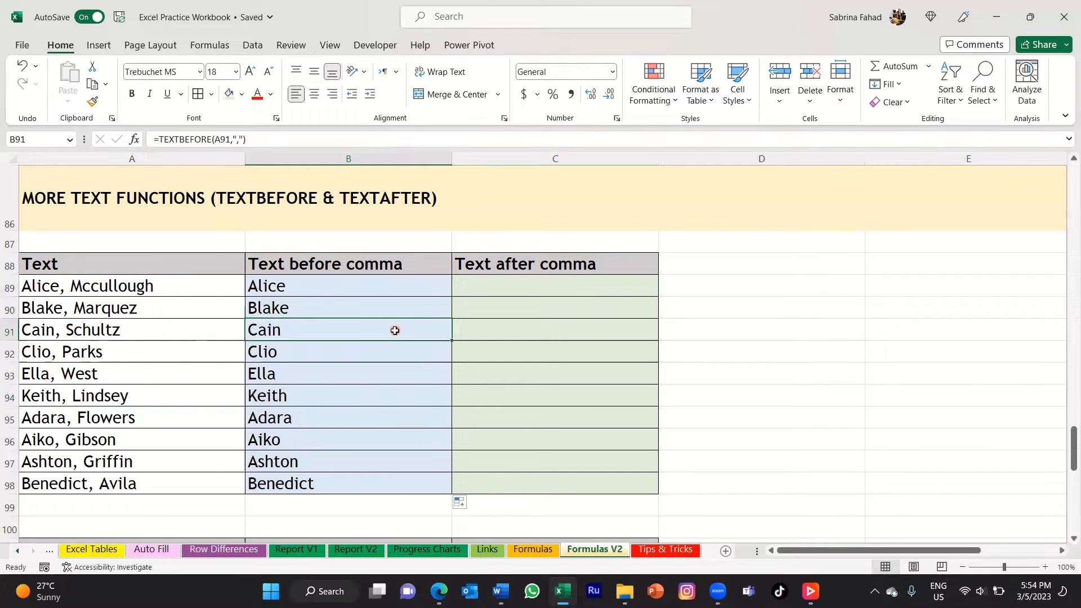
click(395, 356)
click(395, 372)
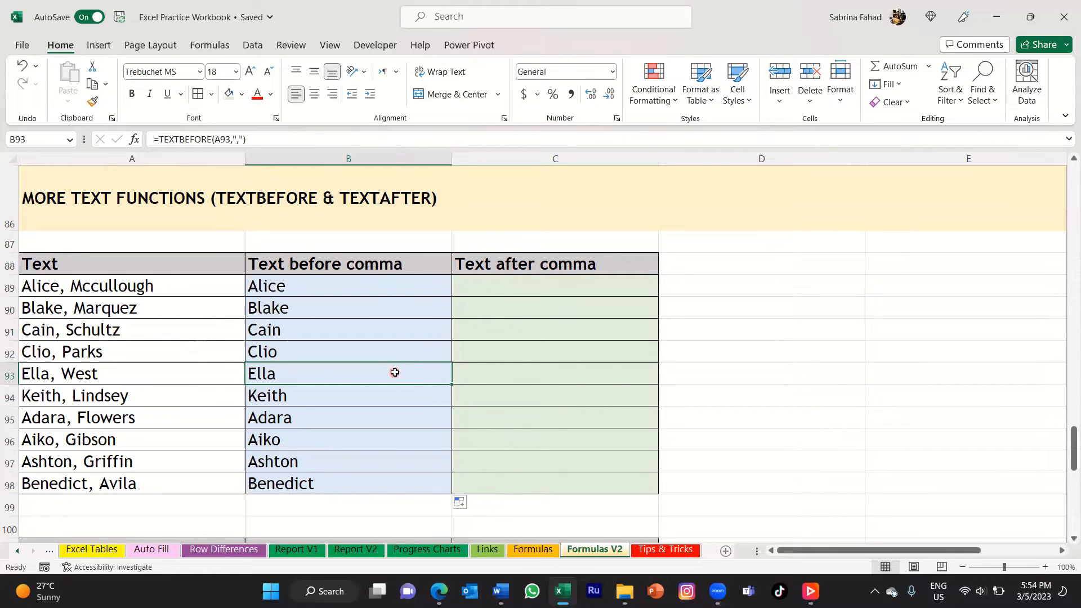
click(395, 373)
Enter the formula =TEXTAFTER(A89,",") in C89 to extract the text after the comma.
click(639, 284)
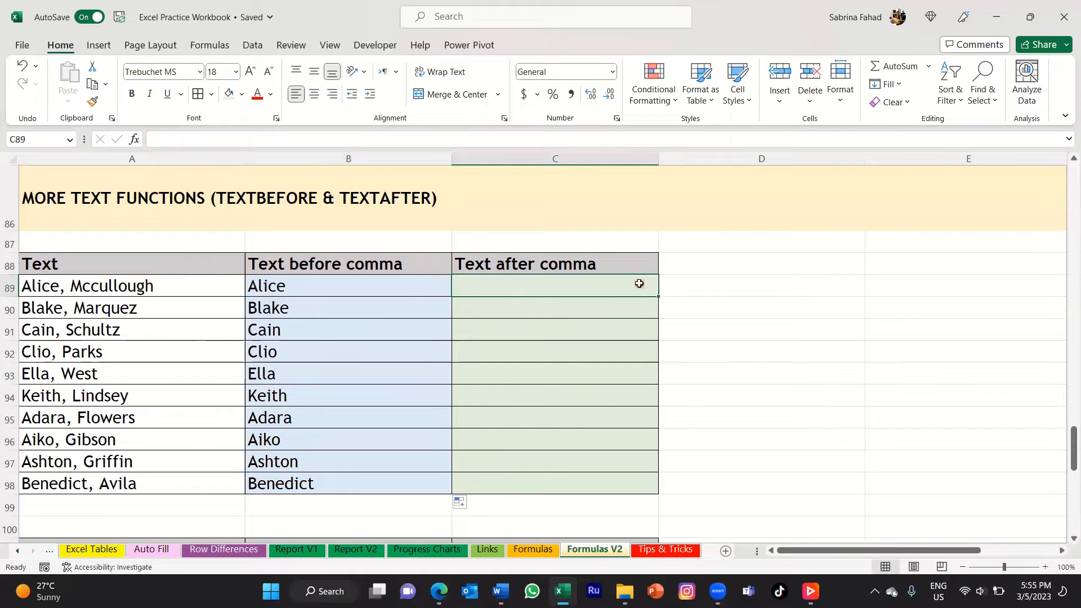
text(=)
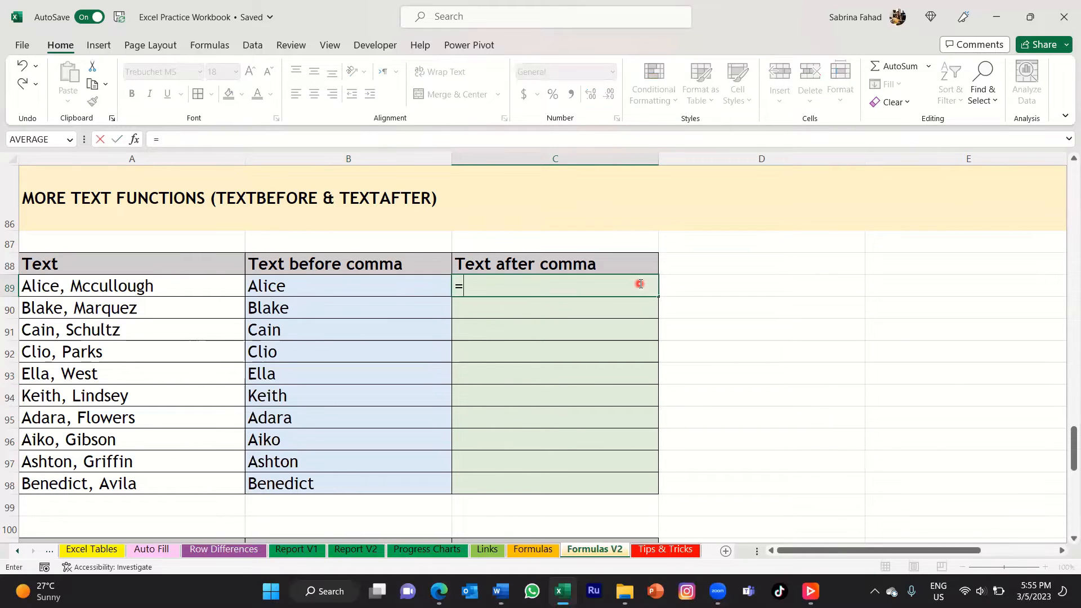
text(textafter)
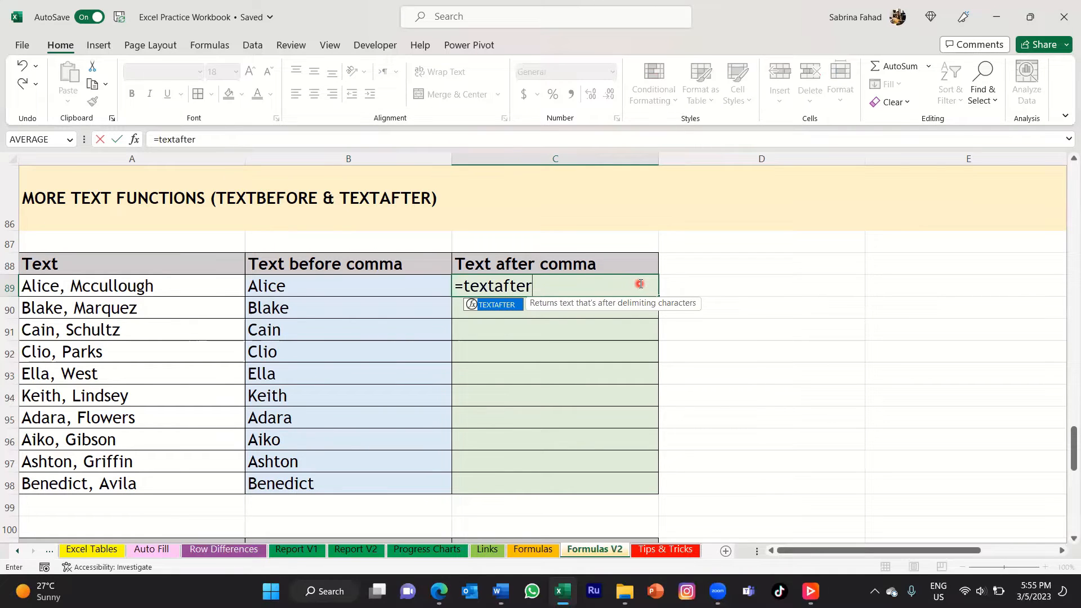
text(()
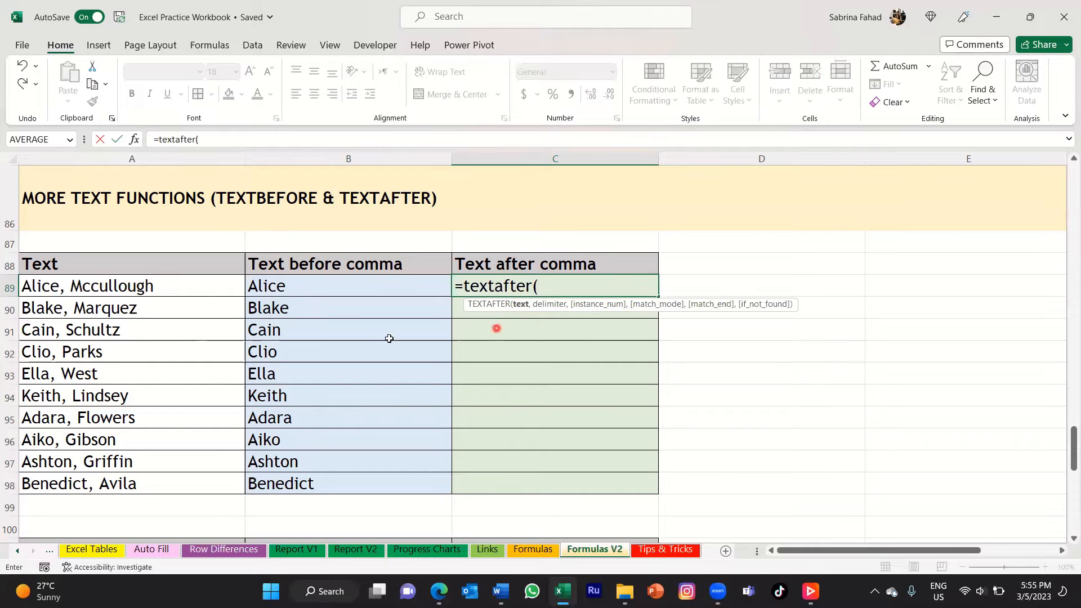
click(188, 289)
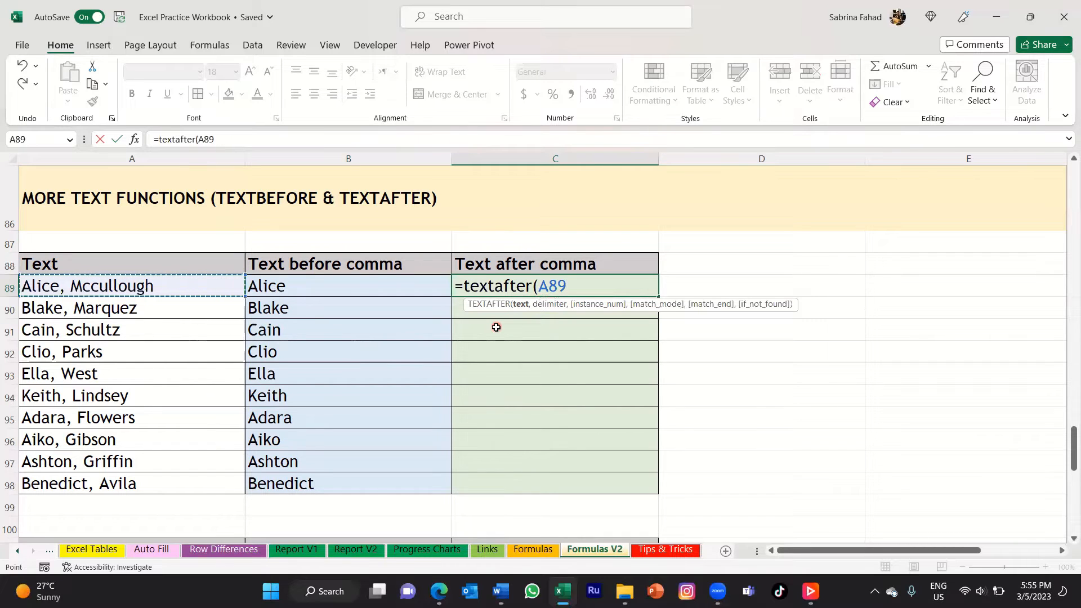
text(,)
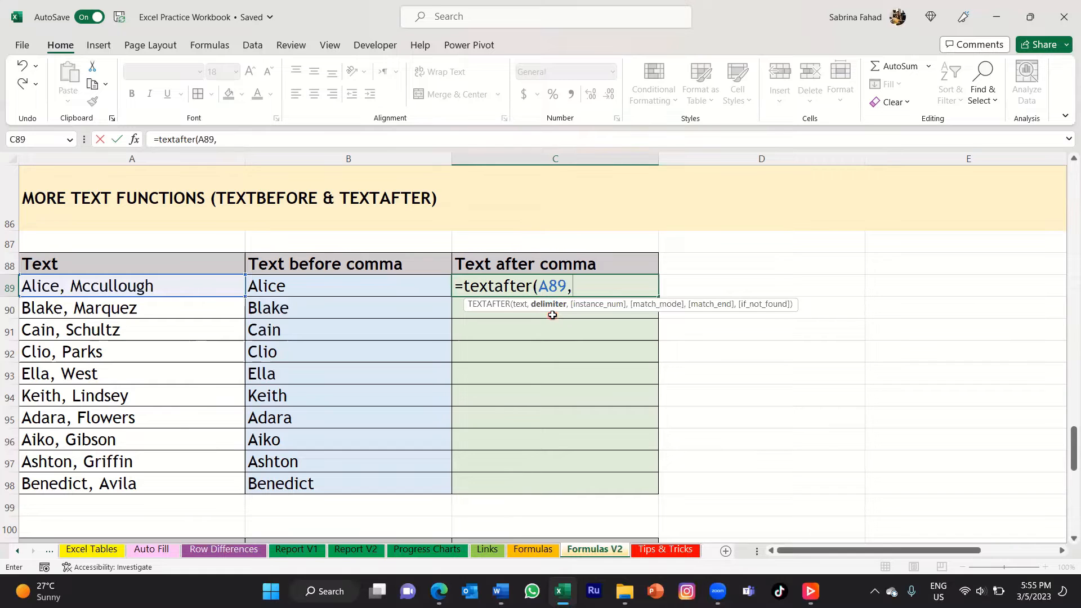
text(","))
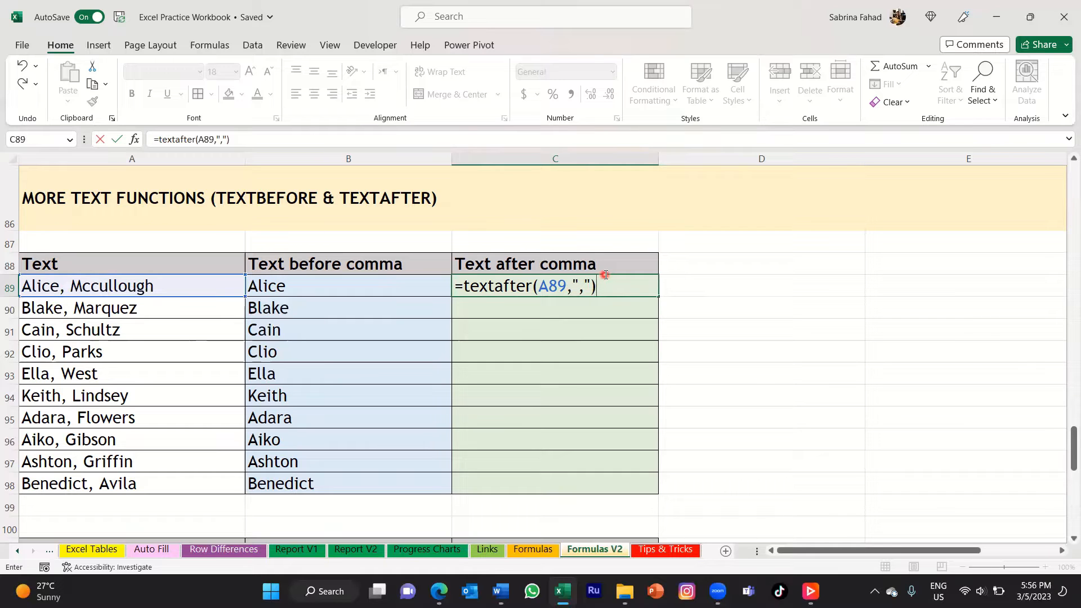
key(Return)
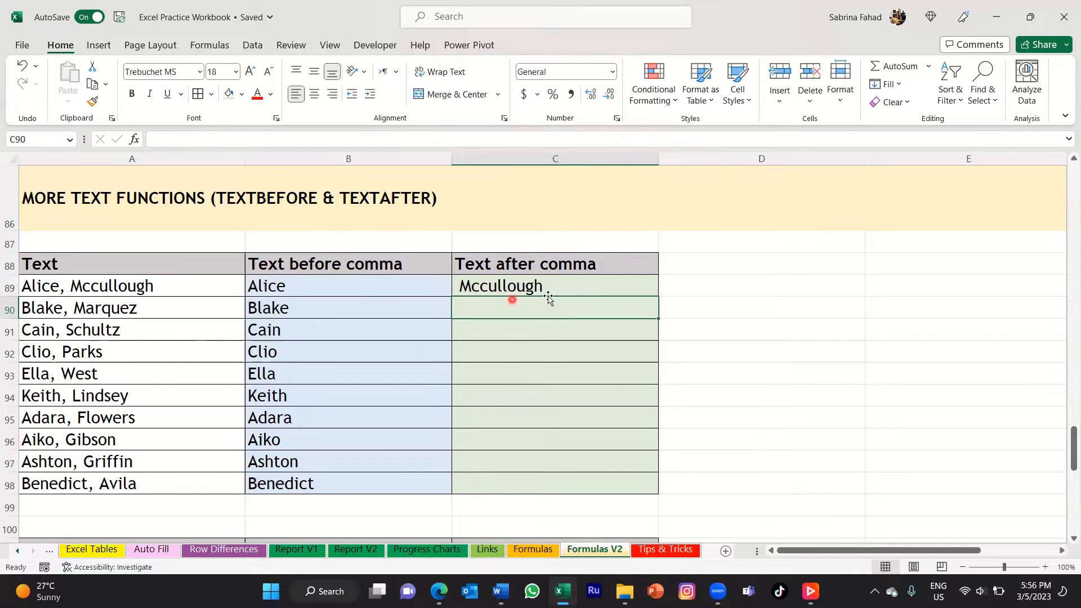
Fill the TEXTAFTER formula from C89 down through C98 and check the copied formulas.
click(633, 286)
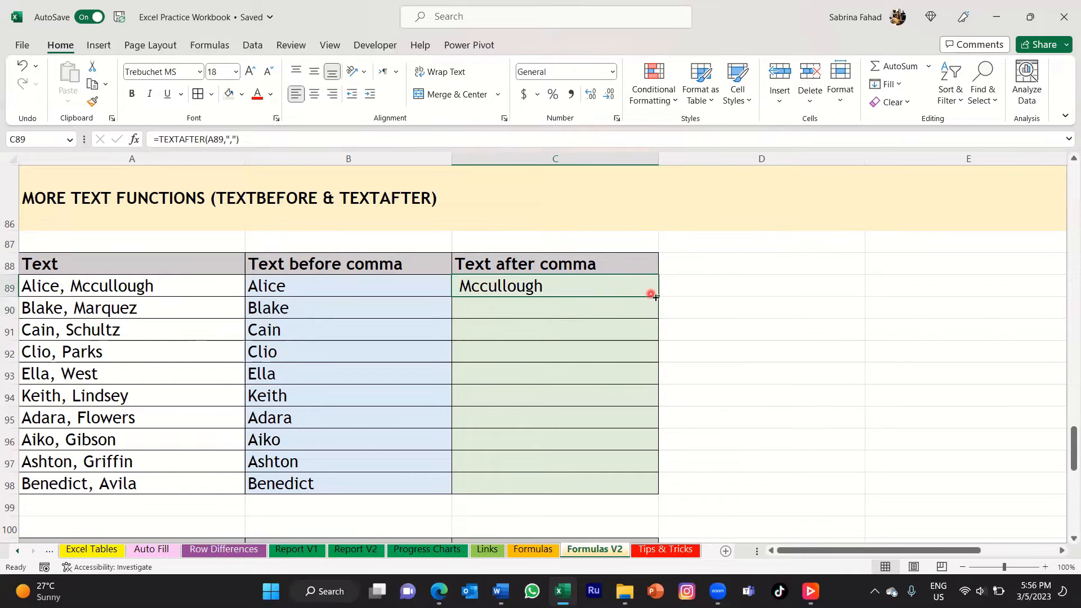
double_click(656, 297)
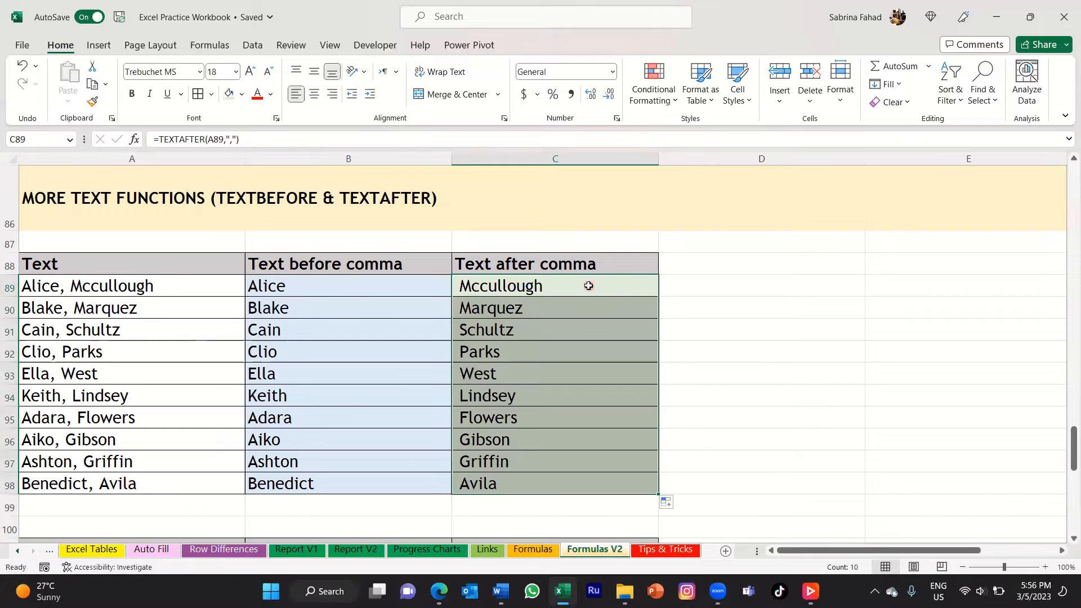
click(591, 311)
click(591, 330)
click(593, 353)
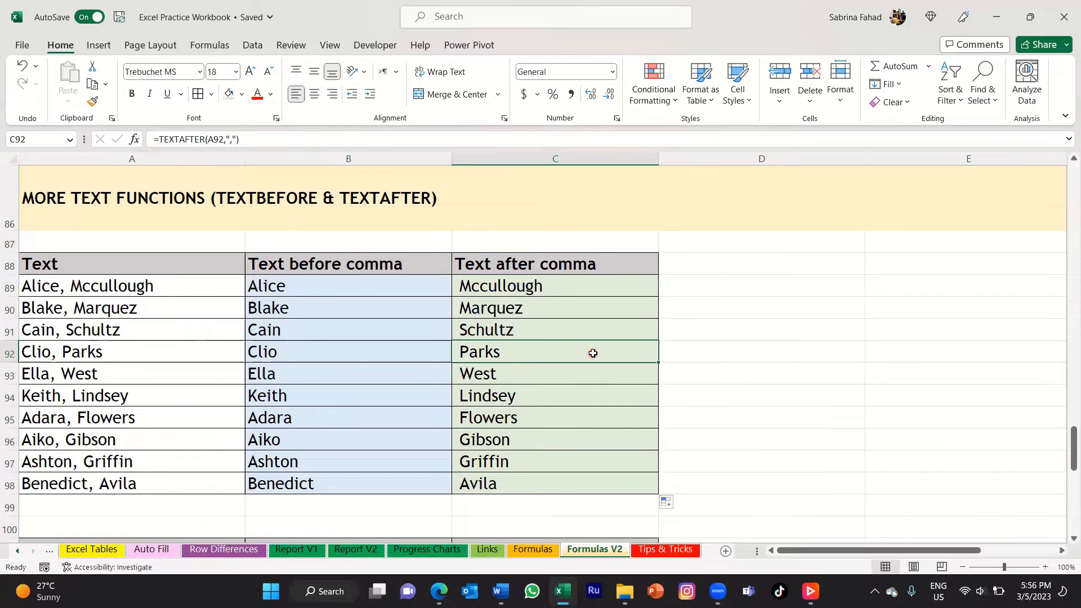
click(591, 372)
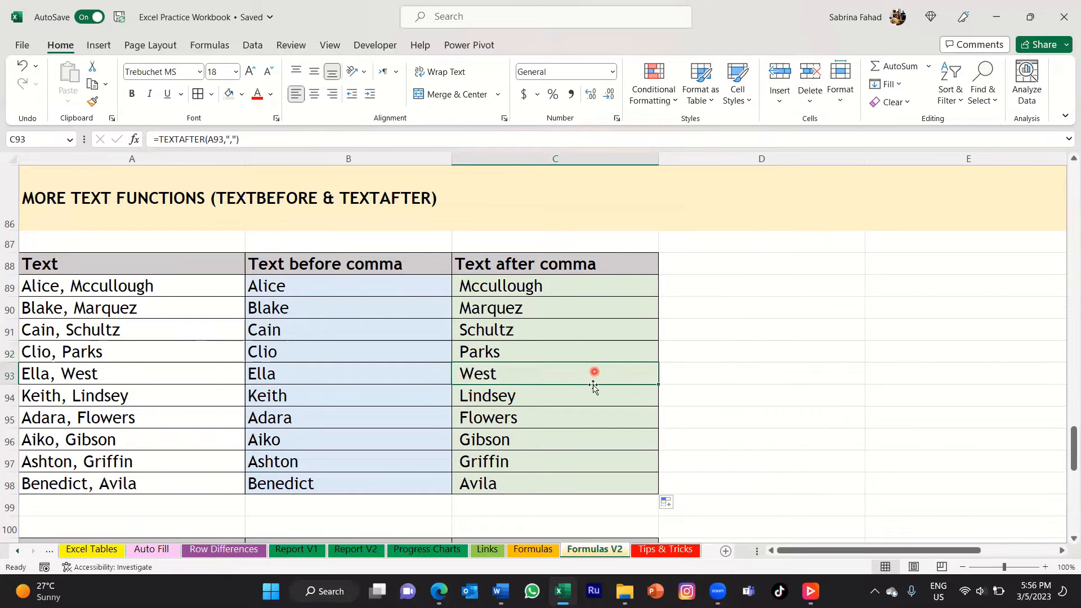
click(590, 394)
click(591, 417)
click(592, 439)
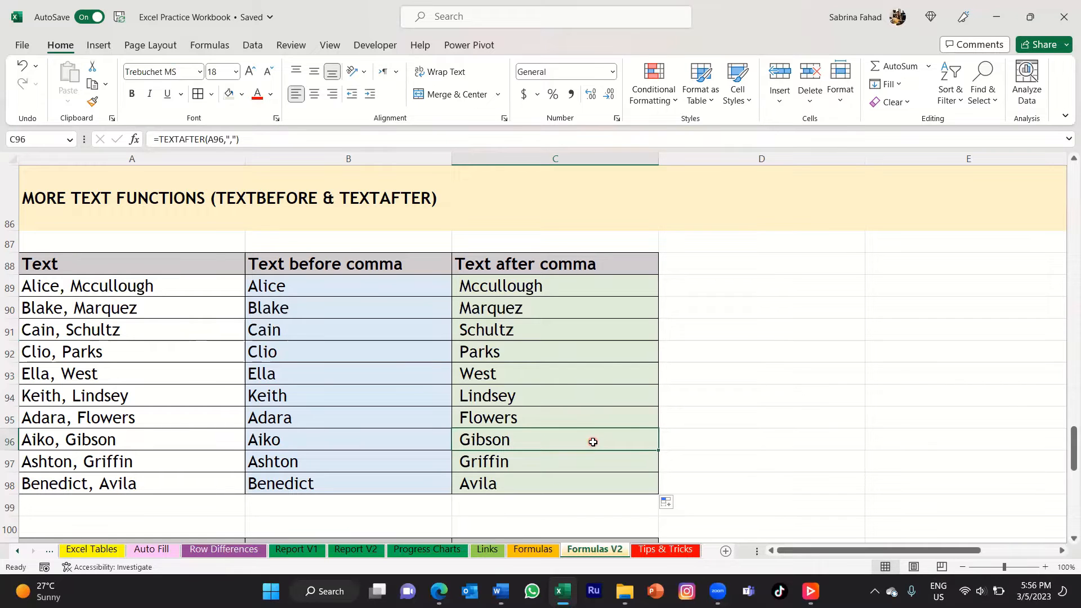
Examine the source text entries in A102:A104 of the "Text before space" and "Text after space" table.
click(403, 288)
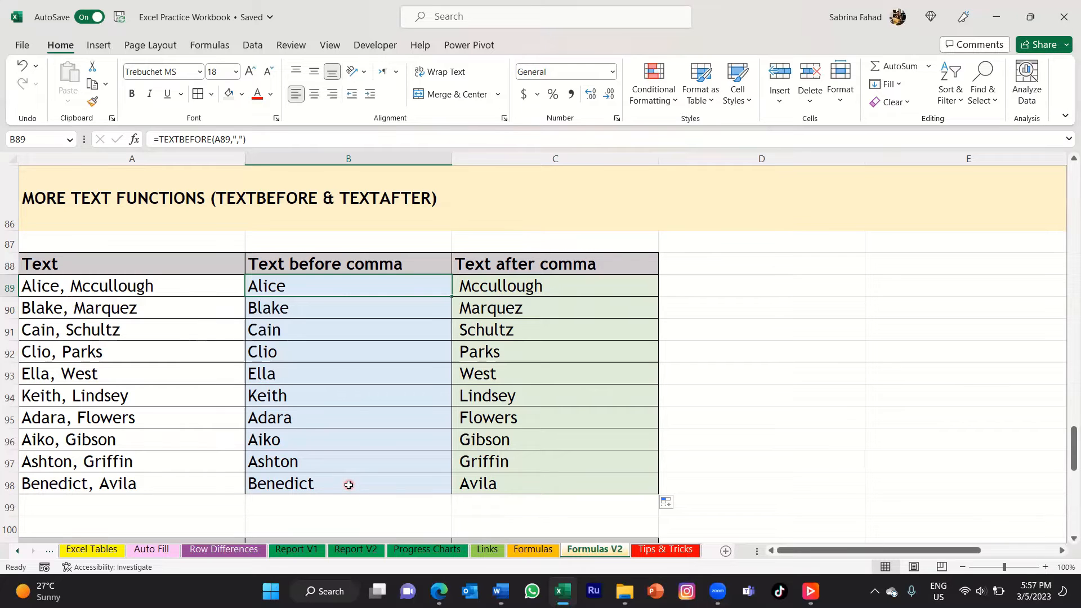
scroll(349, 484, down, 2)
scroll(347, 484, down, 3)
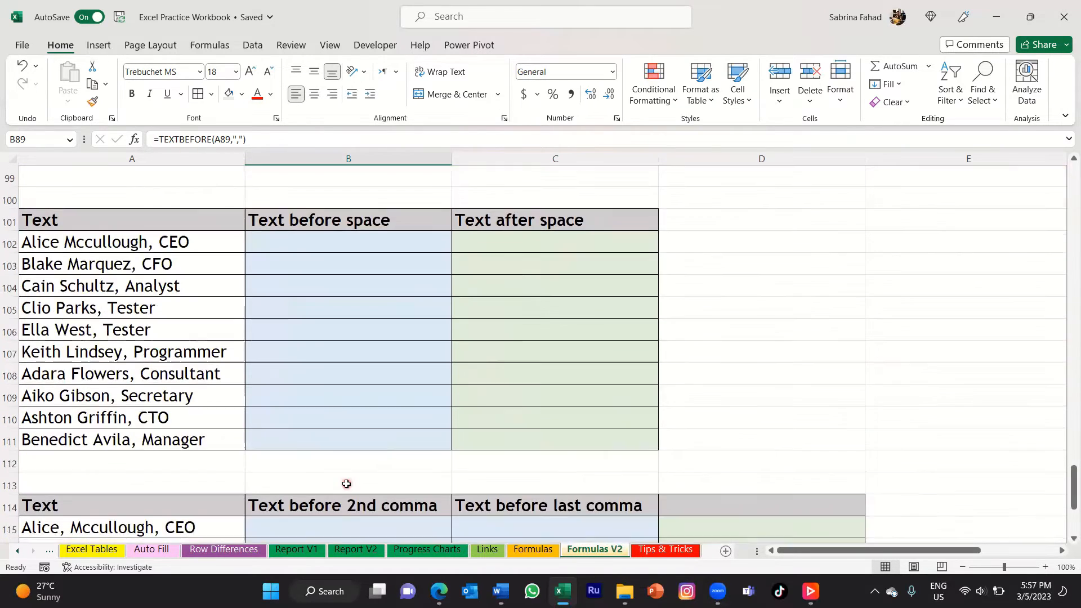
scroll(346, 484, down, 1)
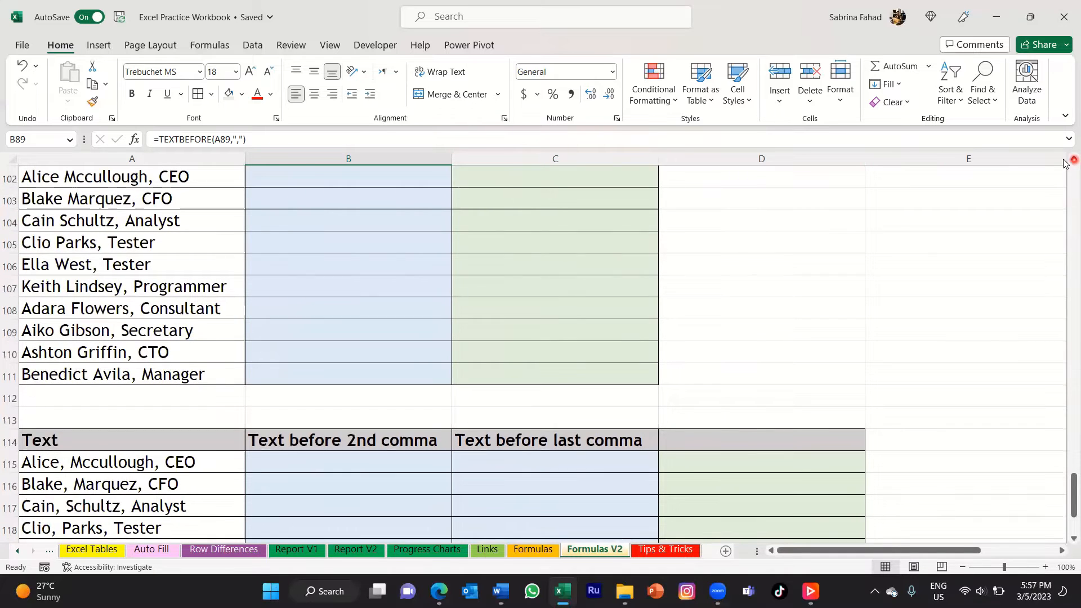
scroll(1064, 162, up, 1)
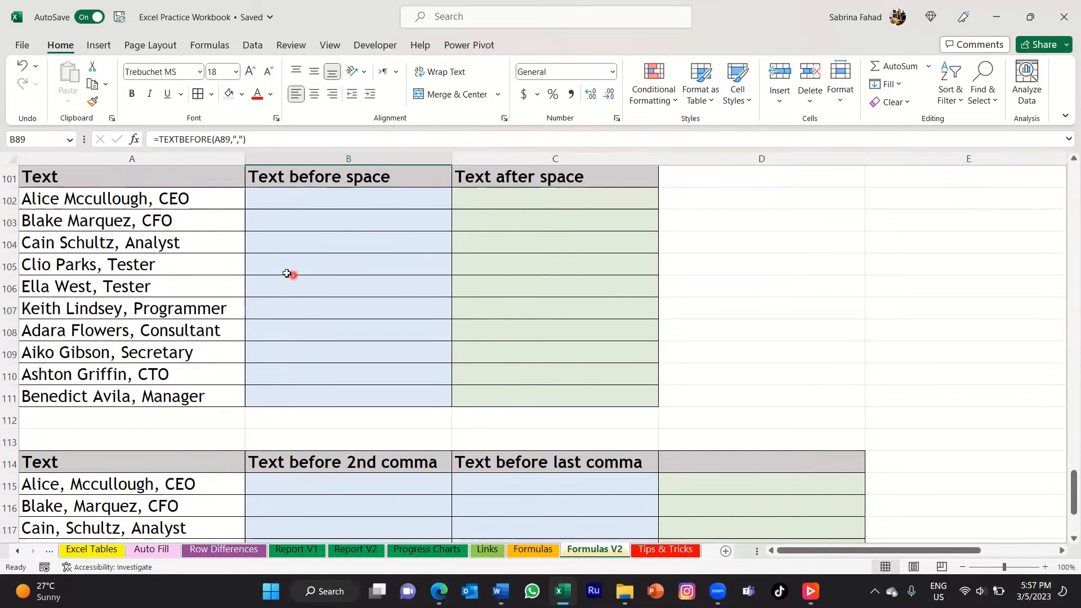
click(229, 202)
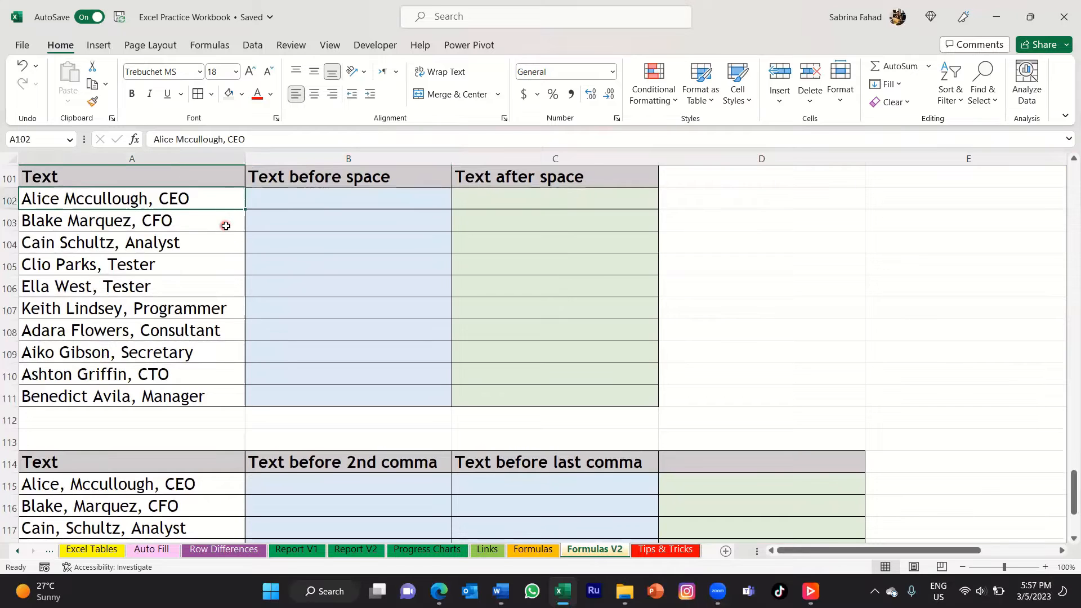
click(225, 227)
click(223, 247)
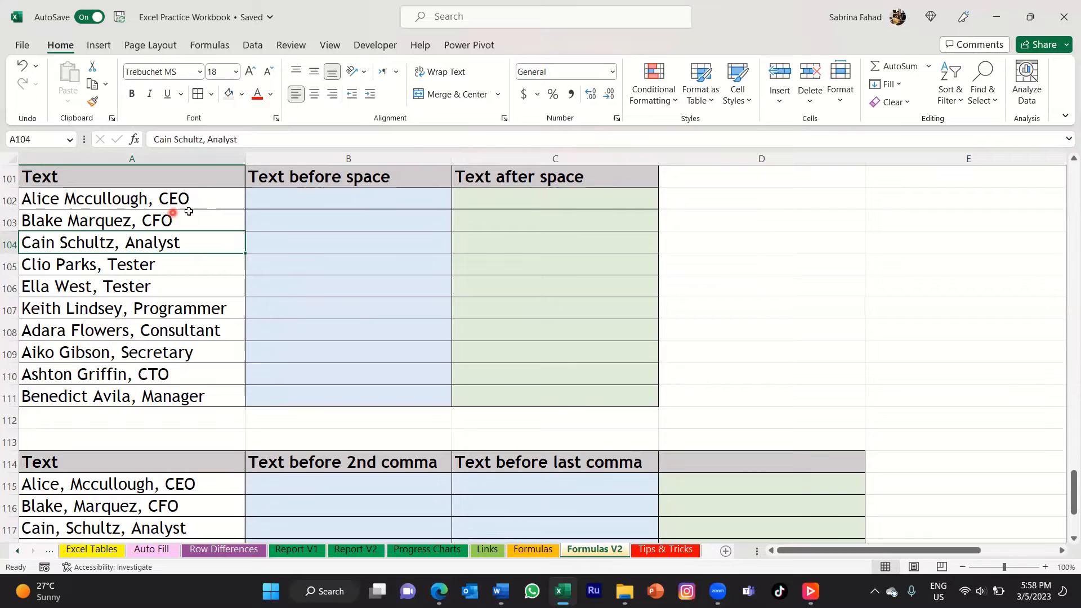
click(230, 202)
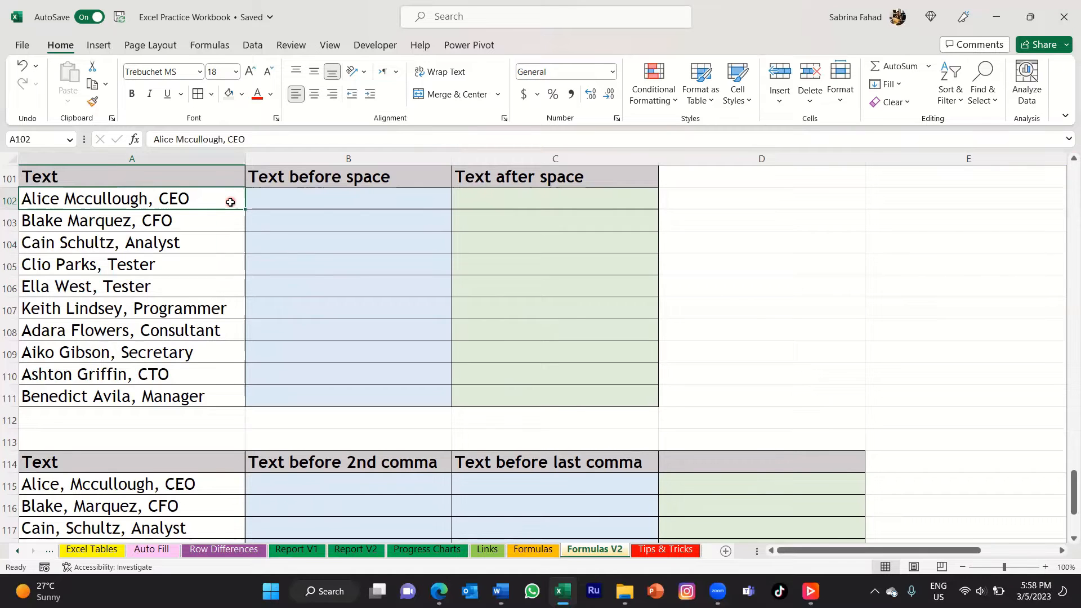
click(231, 202)
Enter the formula =TEXTBEFORE(A102," ") in B102 to extract the text before the space.
click(430, 197)
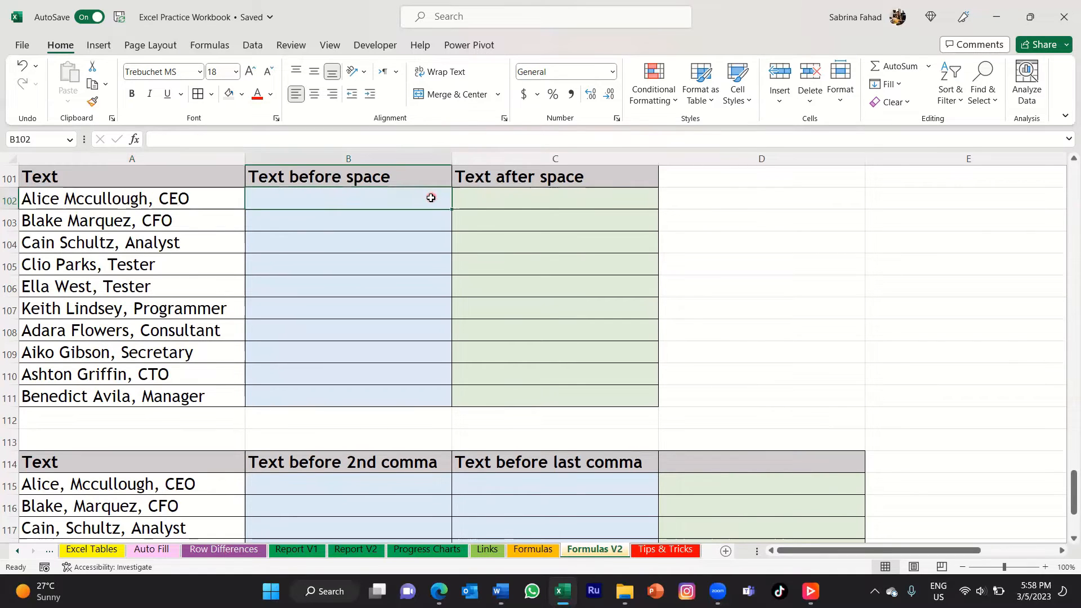
text(=)
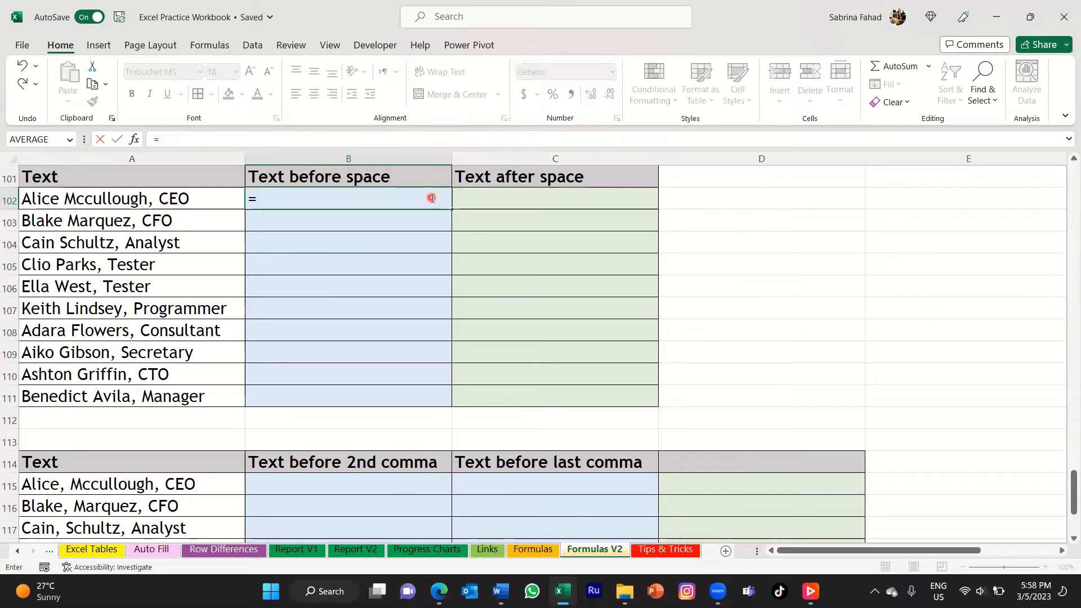
text(textbefore)
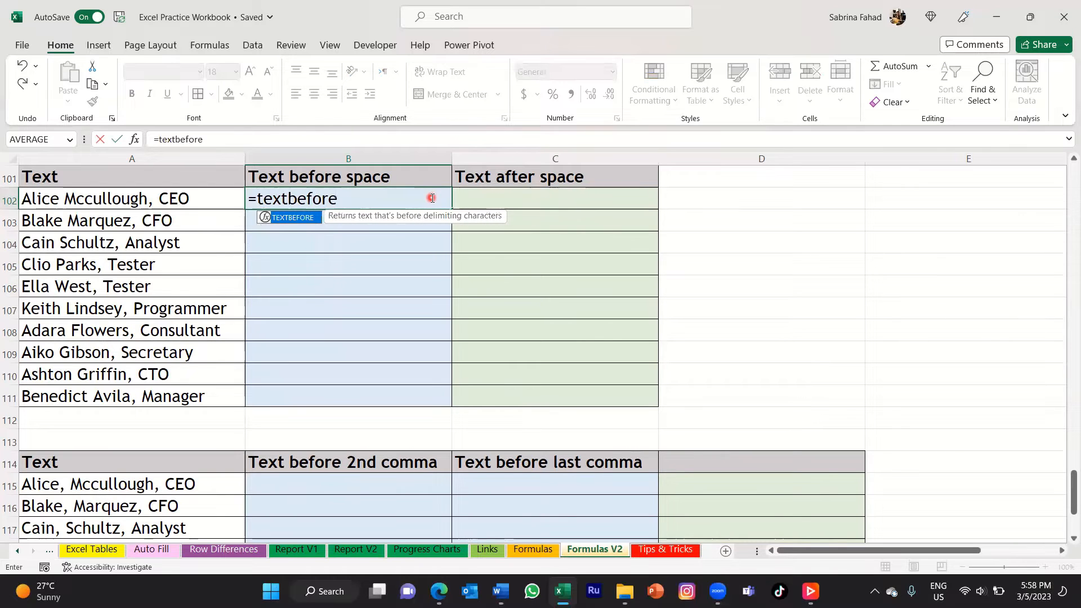
text(()
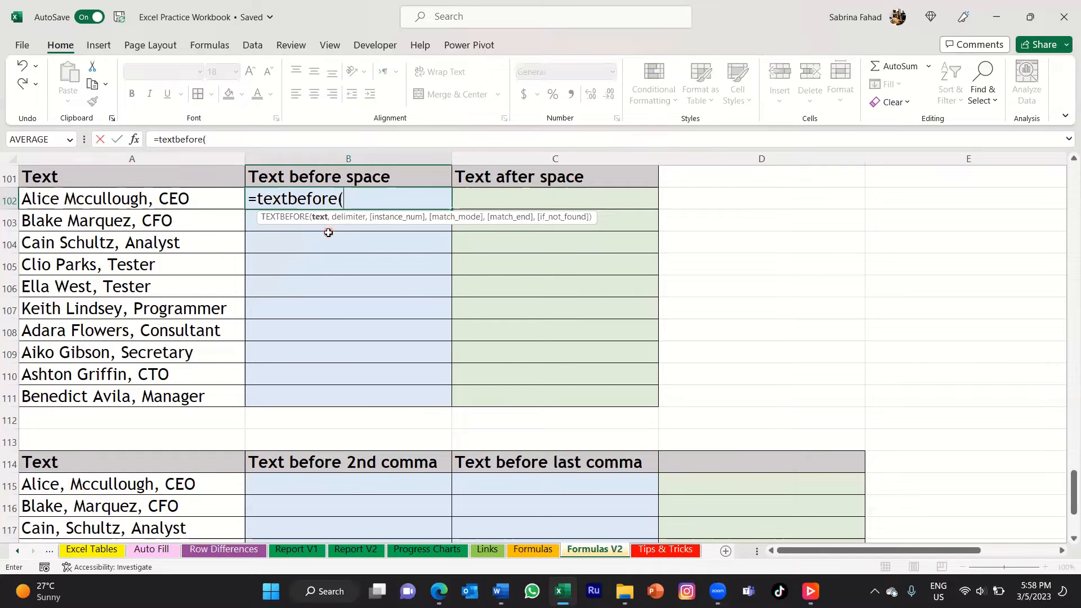
click(216, 201)
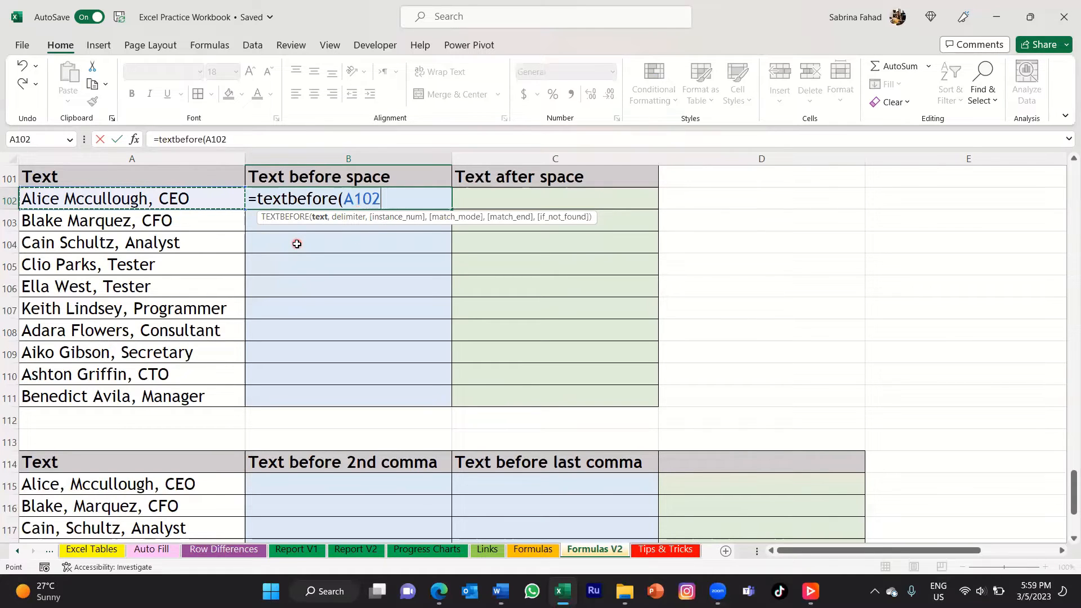
text(,)
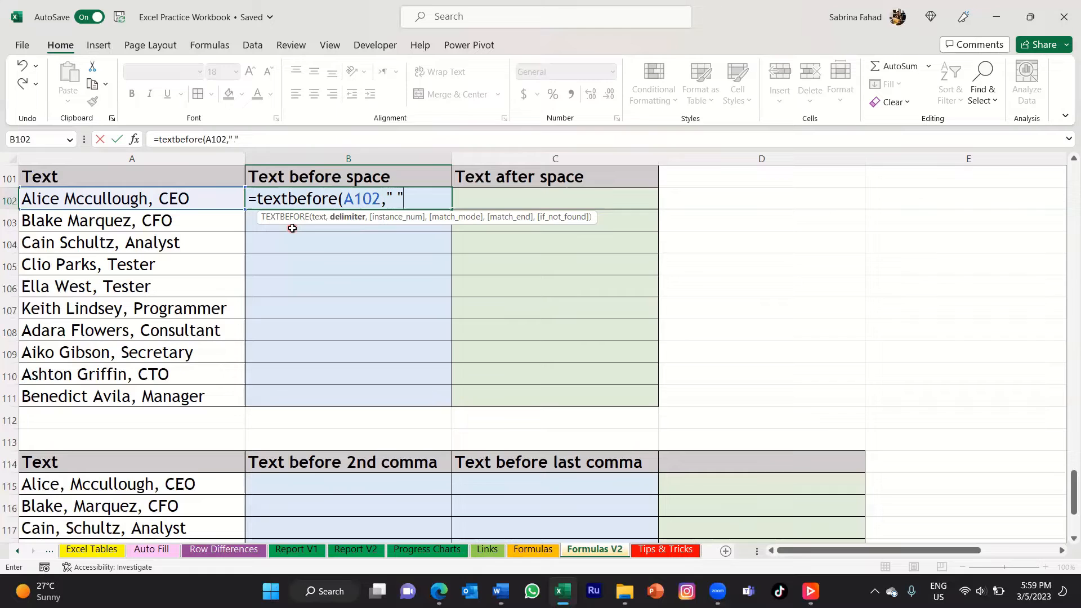
text())
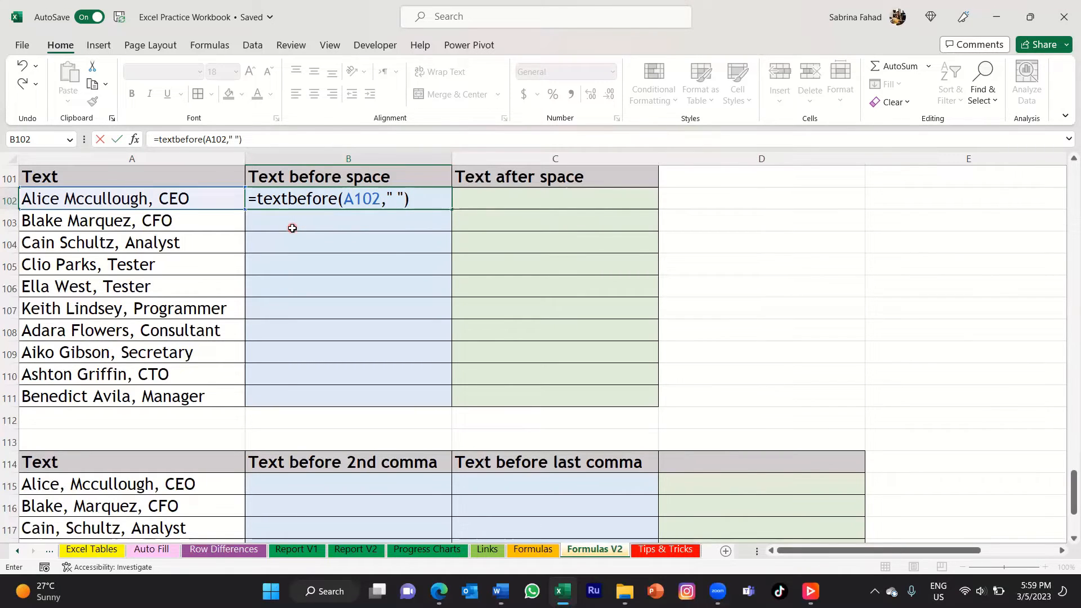
key(Return)
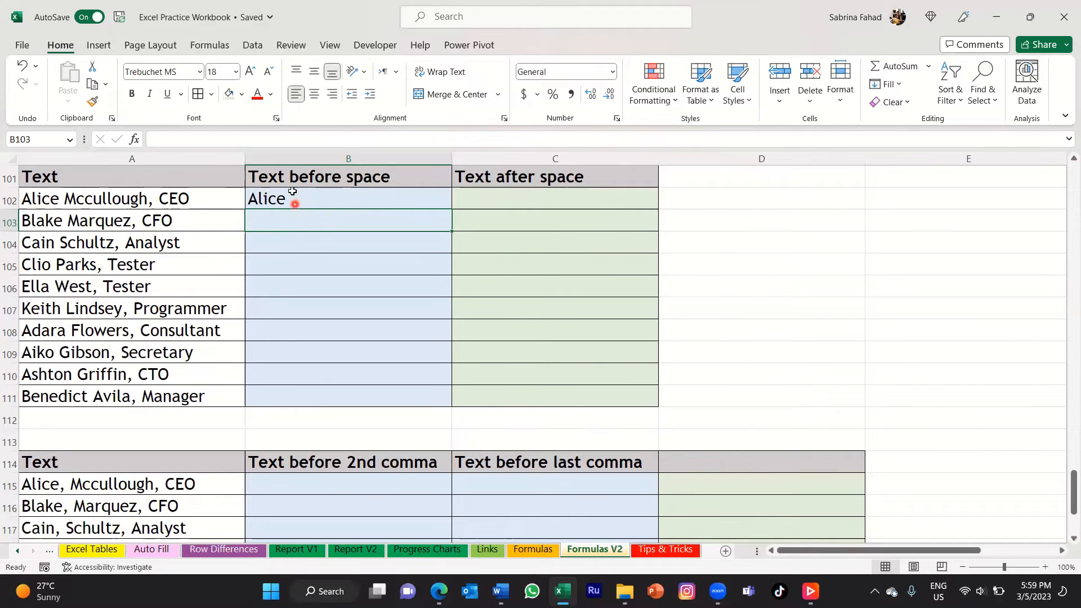
Fill the TEXTBEFORE formula from B102 down through B111 and check the copied formulas.
click(400, 201)
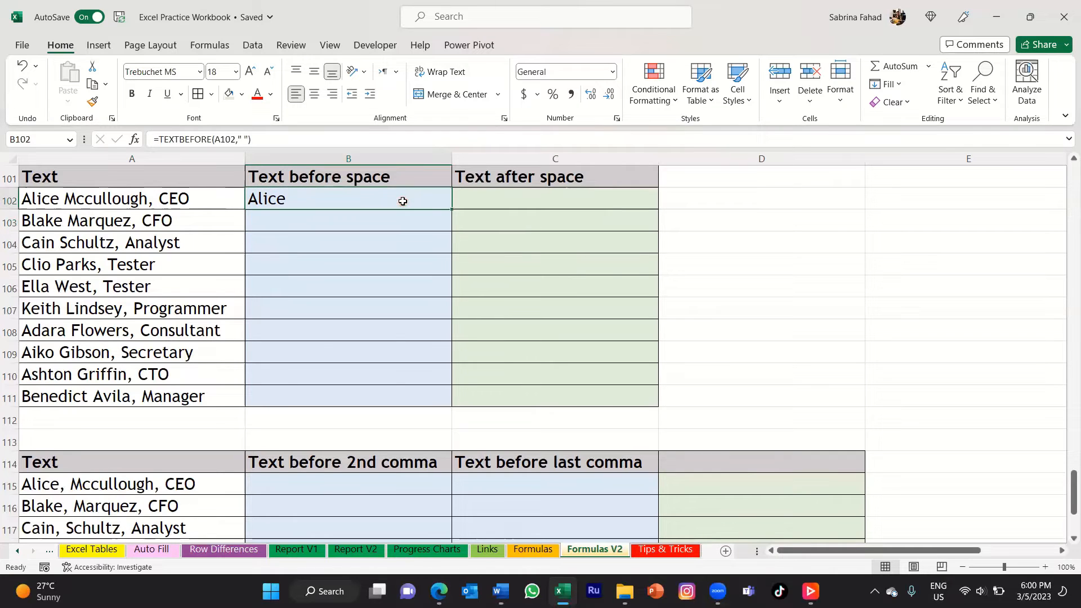
double_click(450, 209)
click(366, 207)
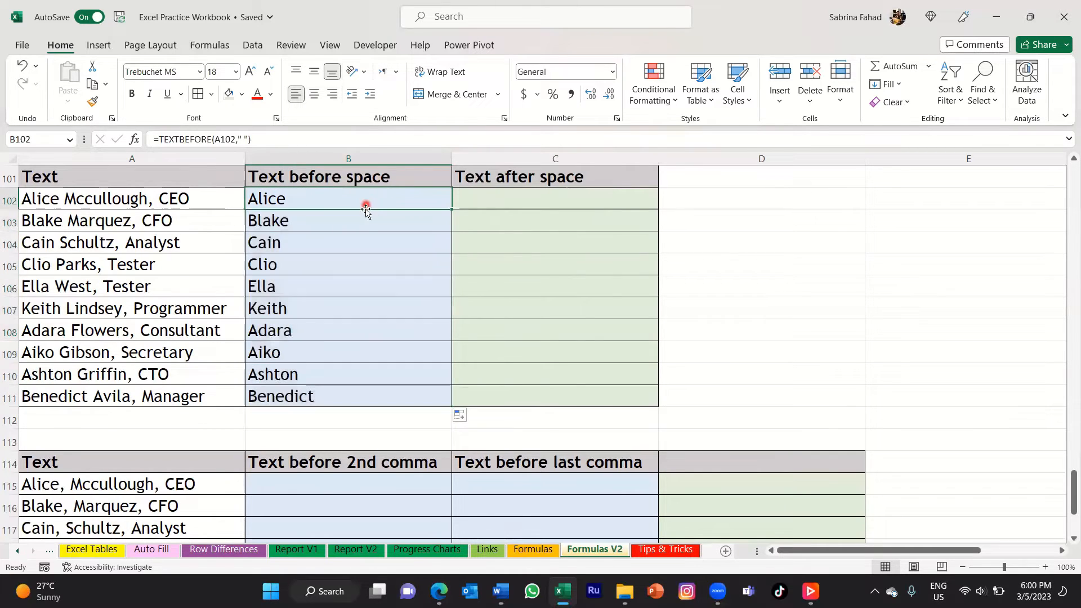
click(363, 220)
click(363, 241)
click(365, 263)
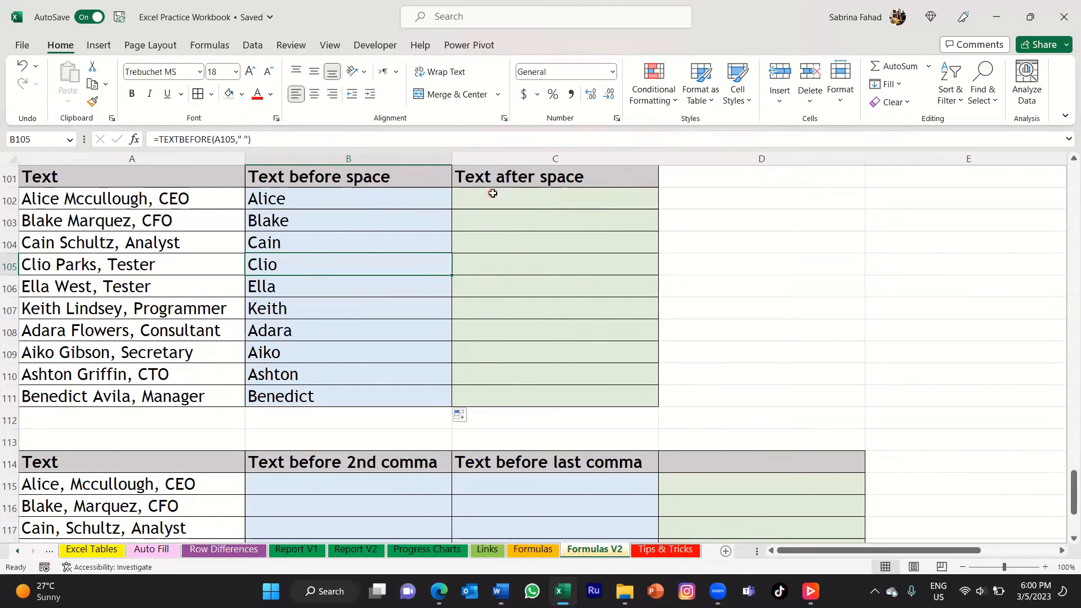
Enter the formula =TEXTAFTER(A102," ") in C102 to extract the text after the space.
click(647, 200)
text(=text)
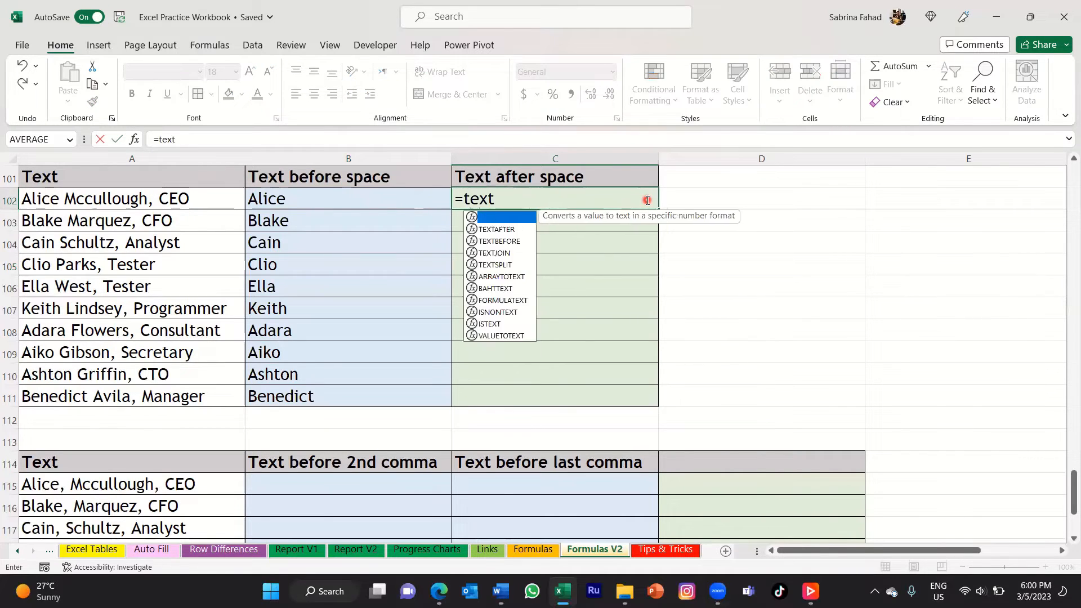
text(after)
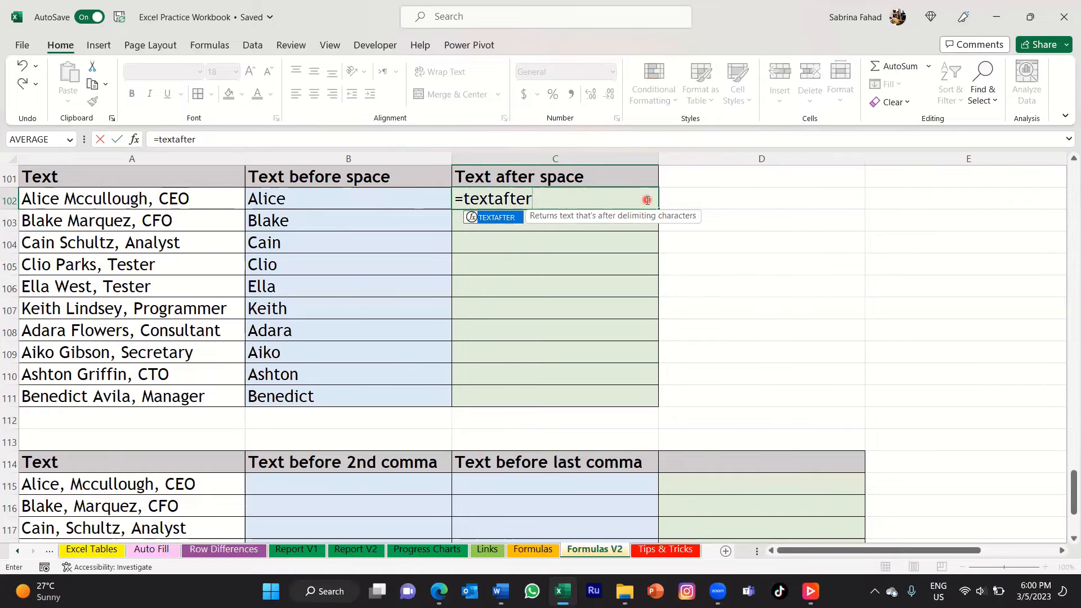
text(()
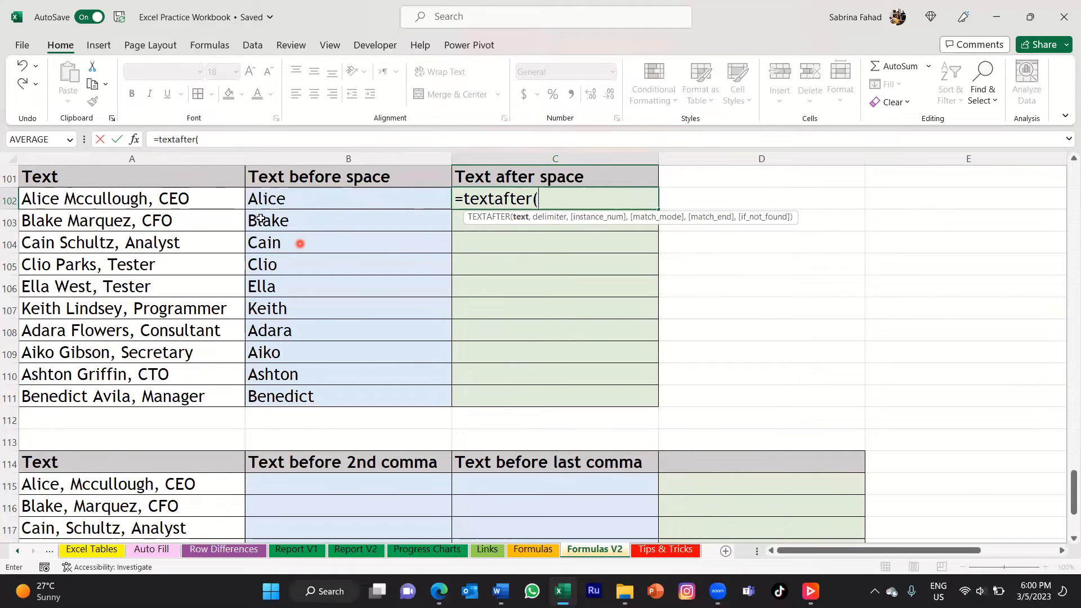
click(231, 201)
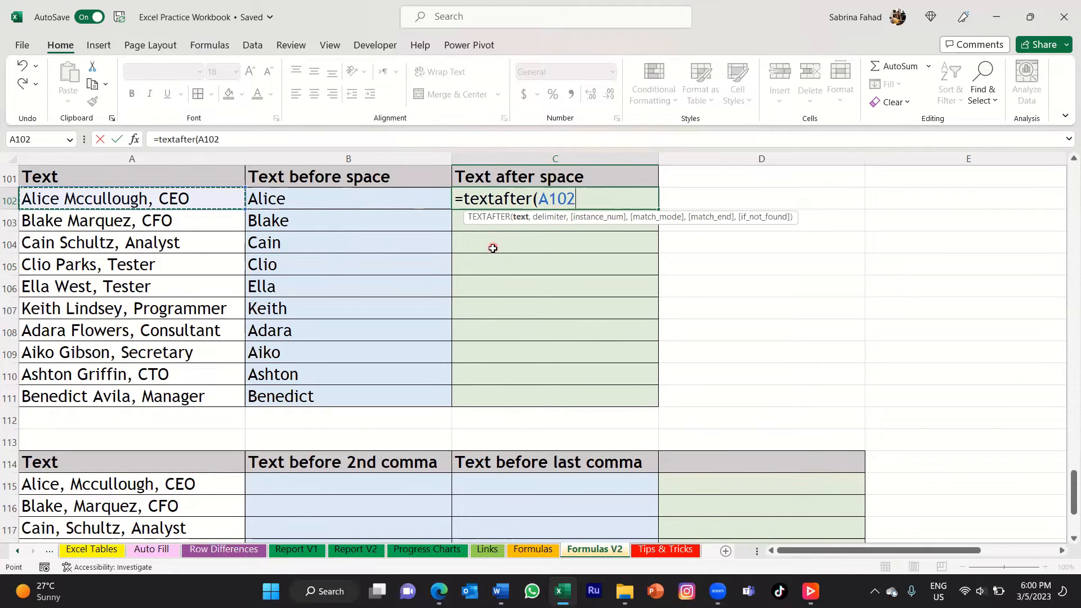
text(,)
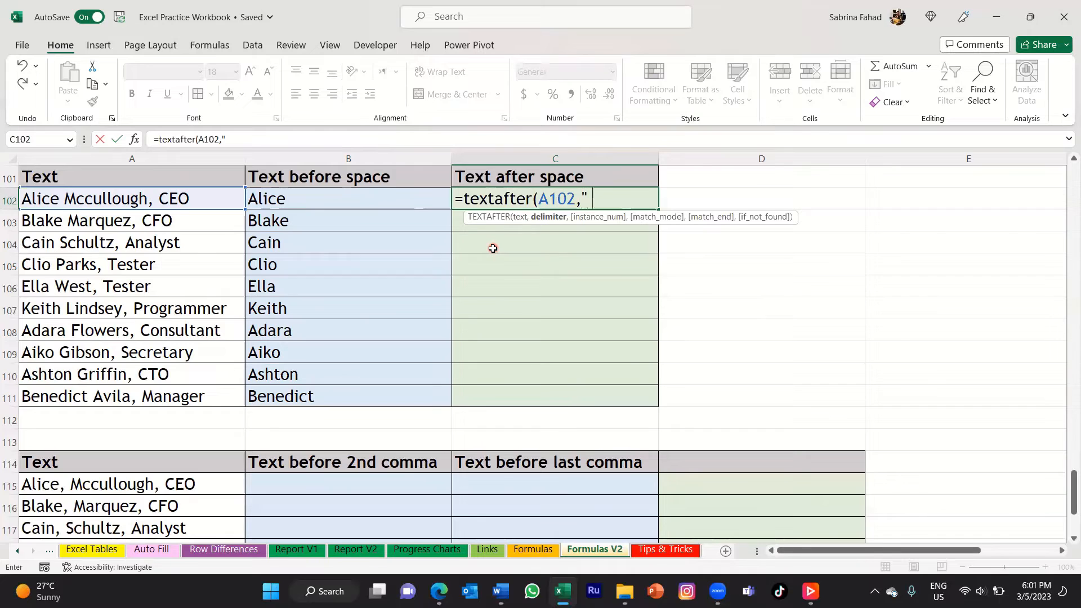
text("))
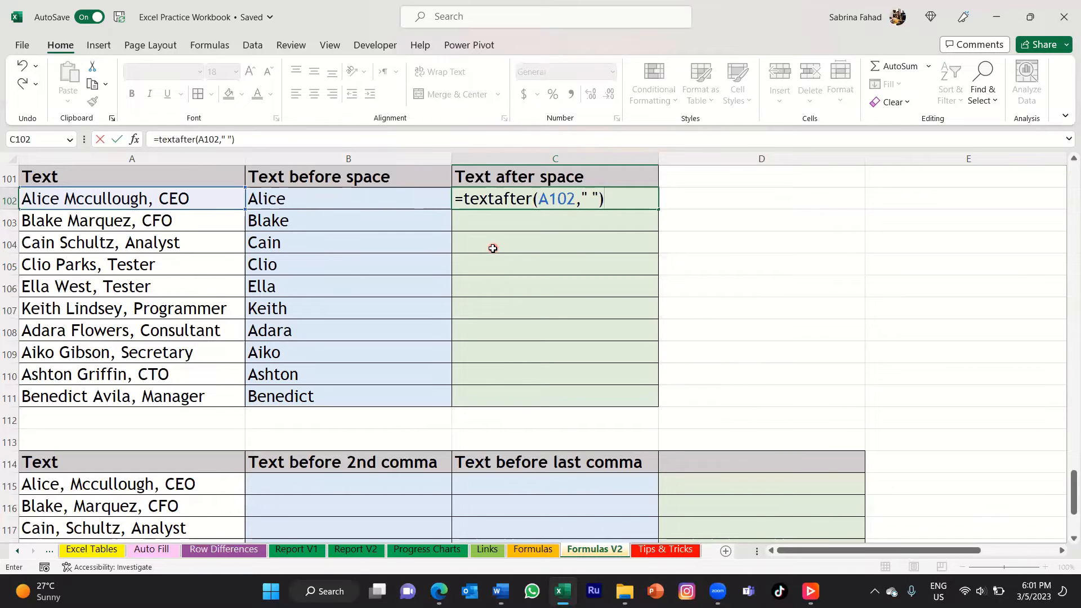
key(Return)
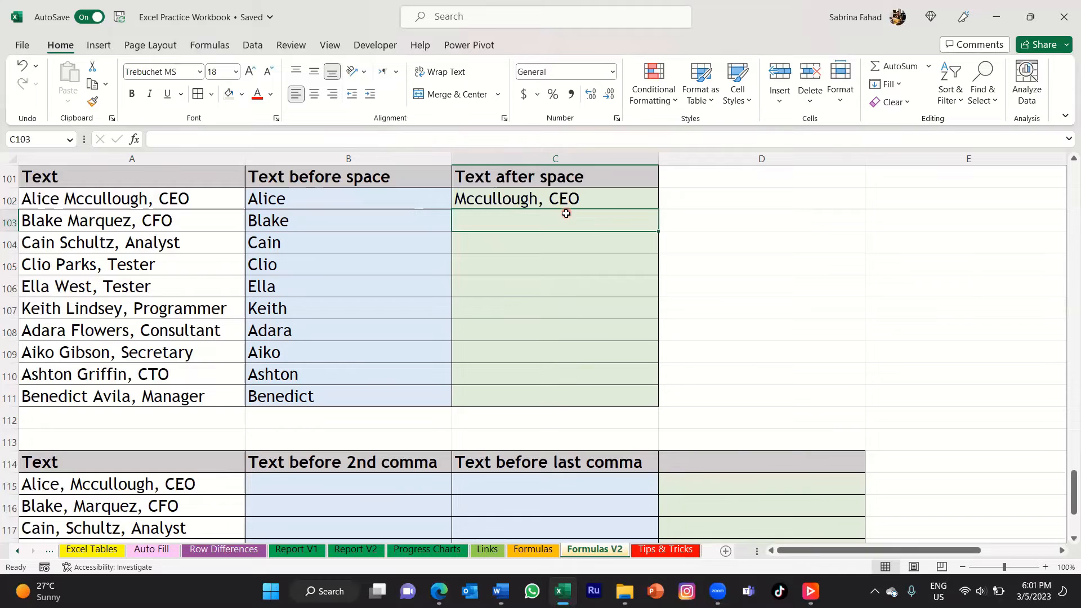
Fill the TEXTAFTER formula from C102 down through C111 and check the copied formulas.
click(638, 200)
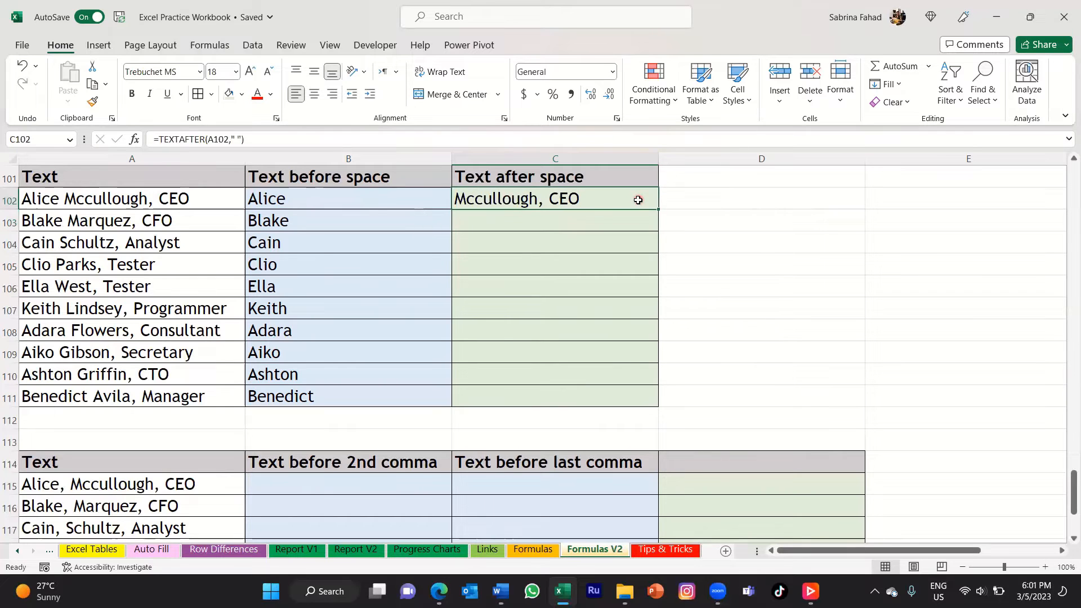
double_click(660, 208)
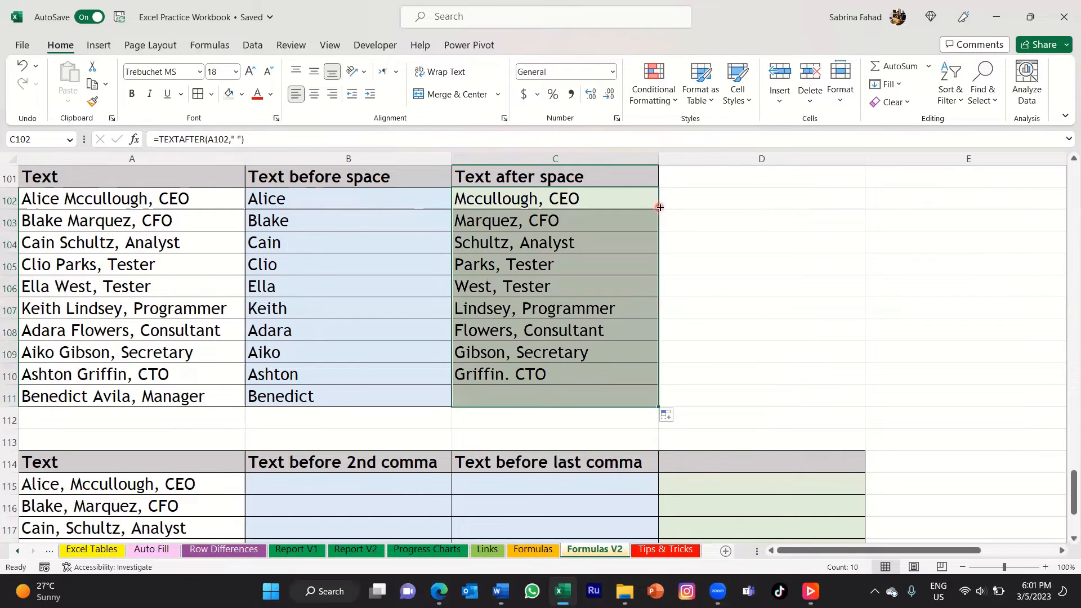
click(616, 201)
click(619, 221)
click(620, 248)
click(621, 269)
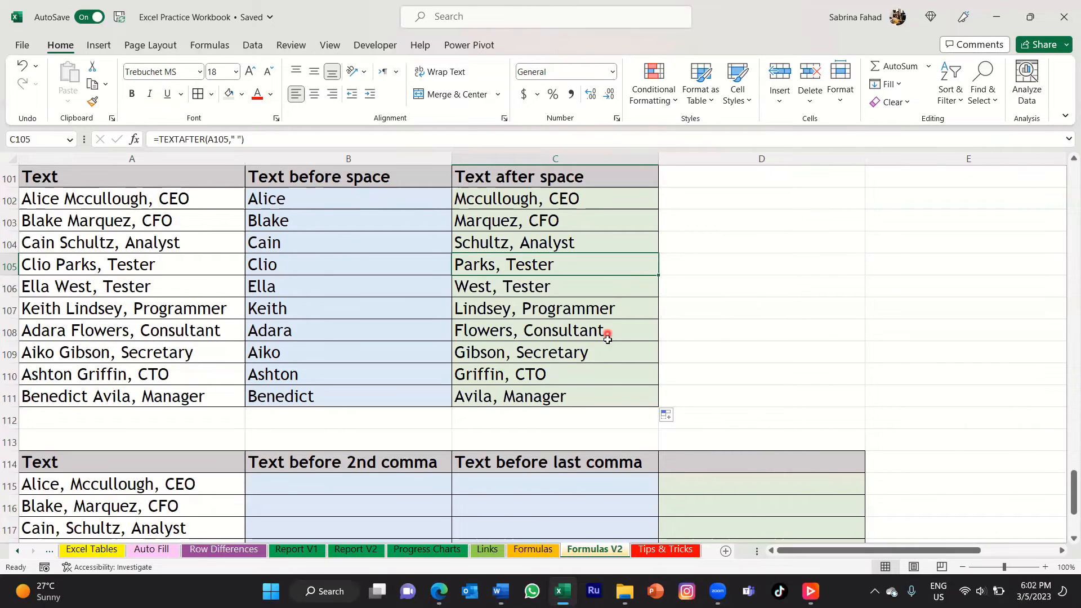
Examine the source text entries in A115:A116 of the "Text before 2nd comma" table.
scroll(612, 360, down, 1)
scroll(612, 359, down, 3)
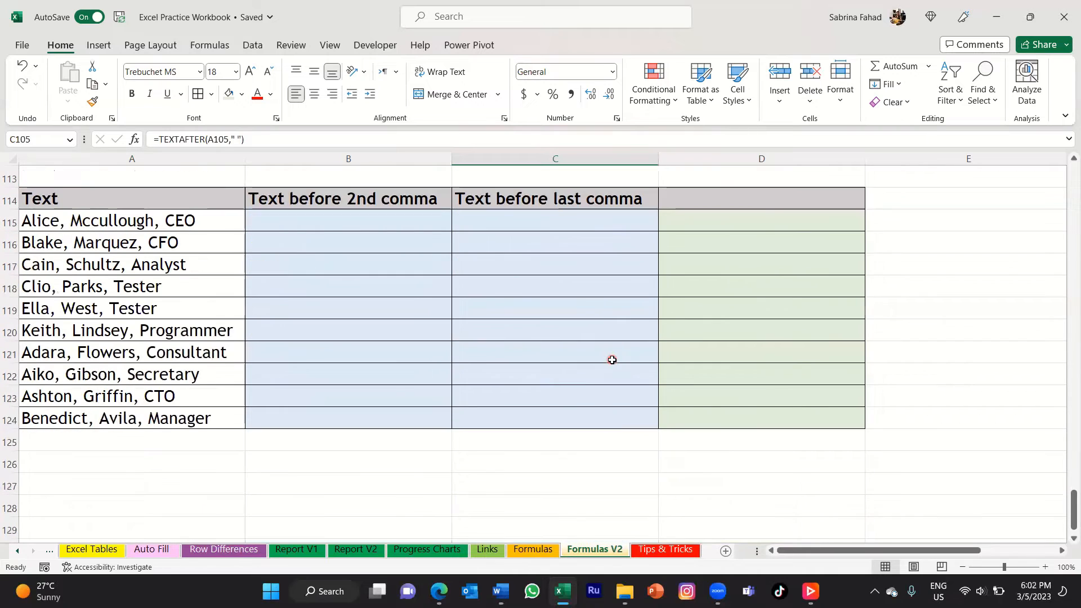
click(228, 222)
click(229, 242)
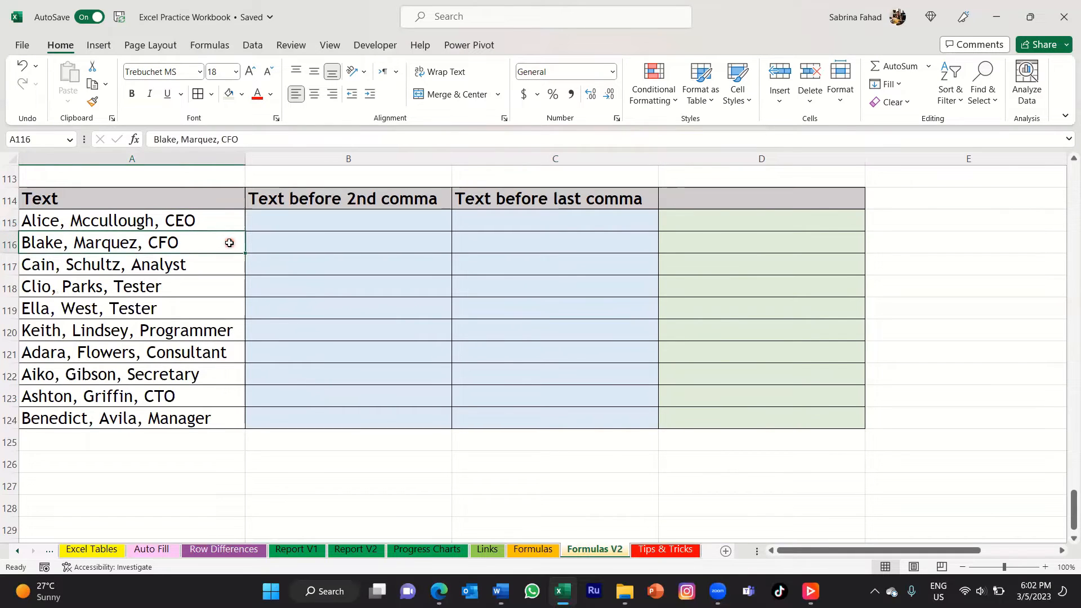
click(229, 222)
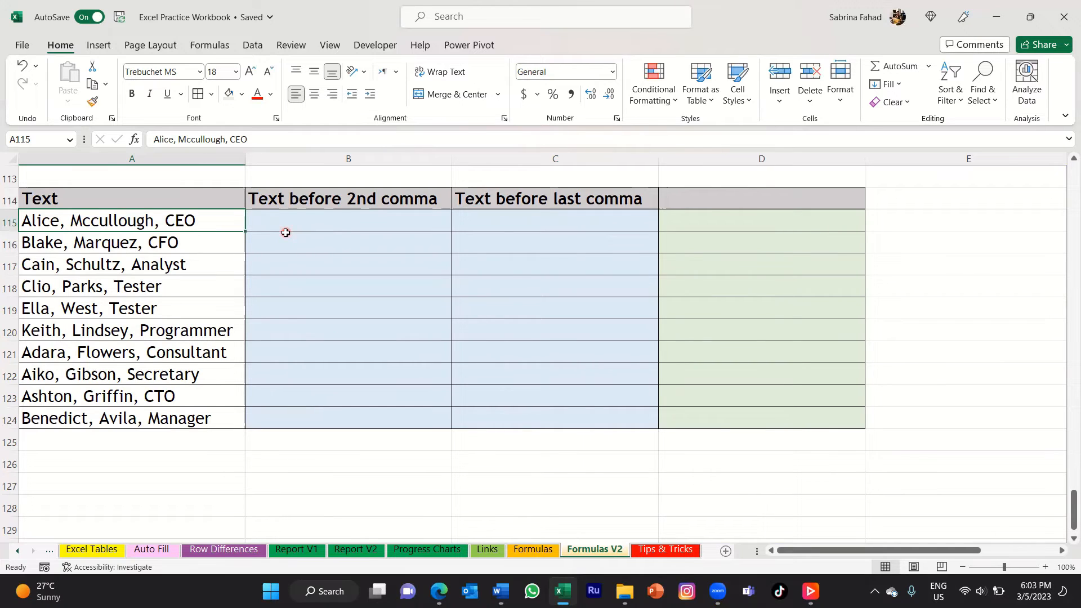
Enter the formula =TEXTBEFORE(A115,",",2) in B115 to extract the text before the second comma.
click(423, 222)
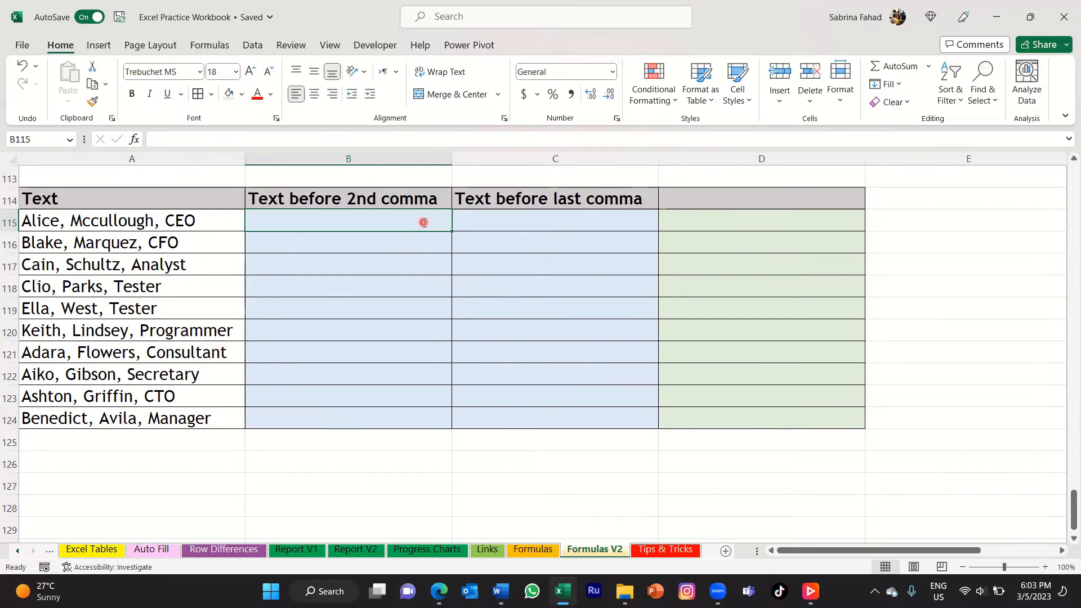
text(=te)
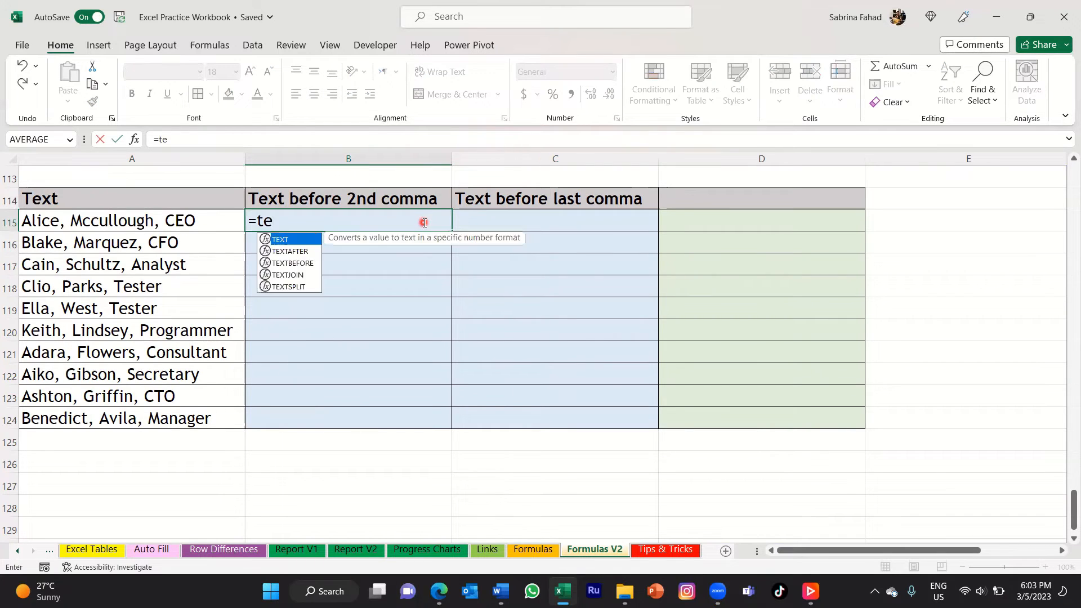
text(xtbefore()
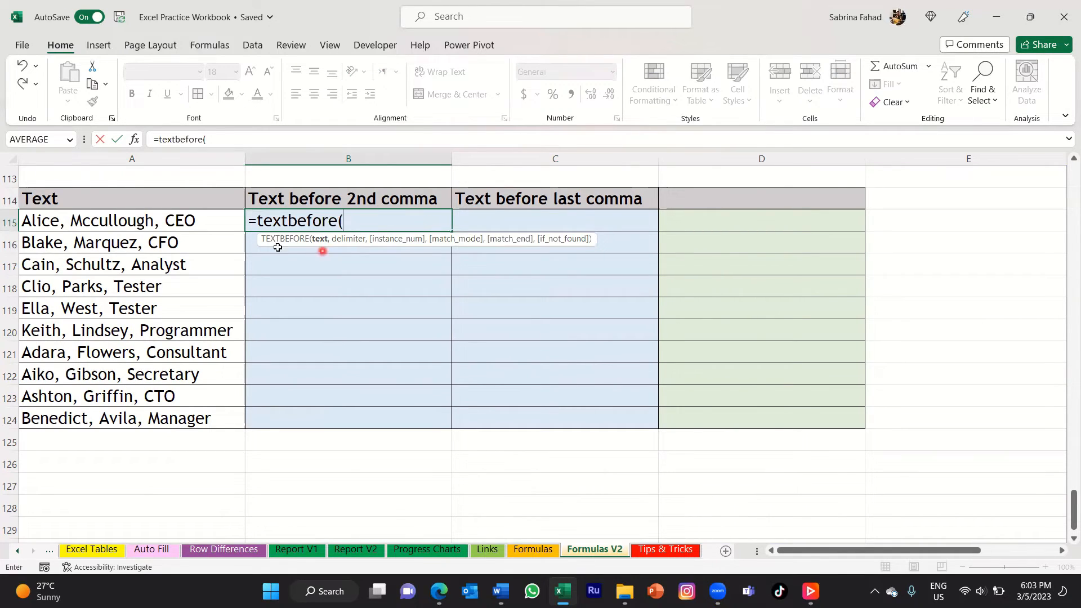
click(224, 225)
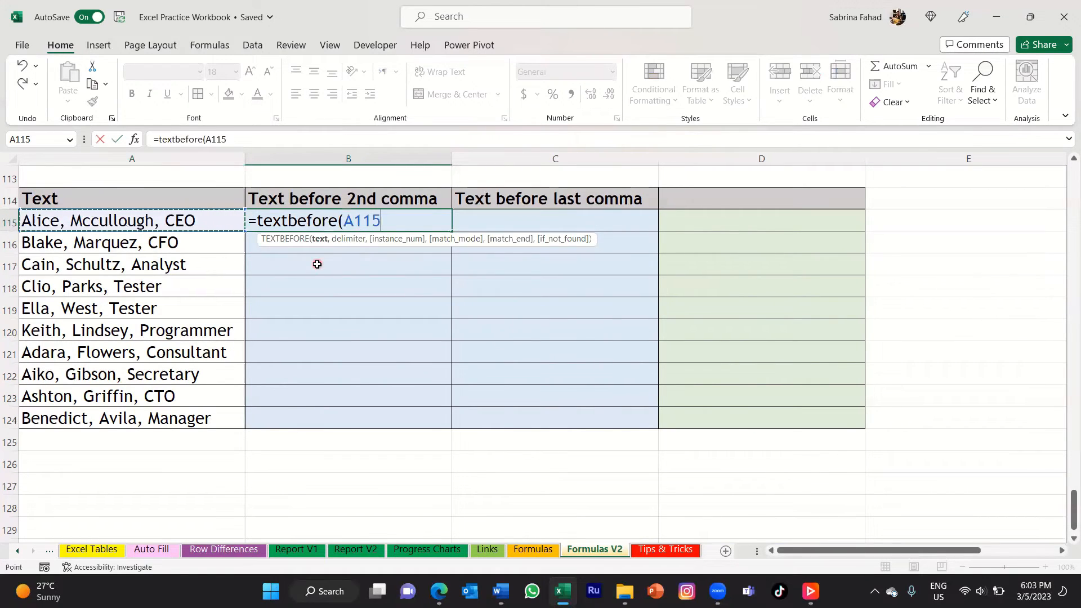
text(,",)
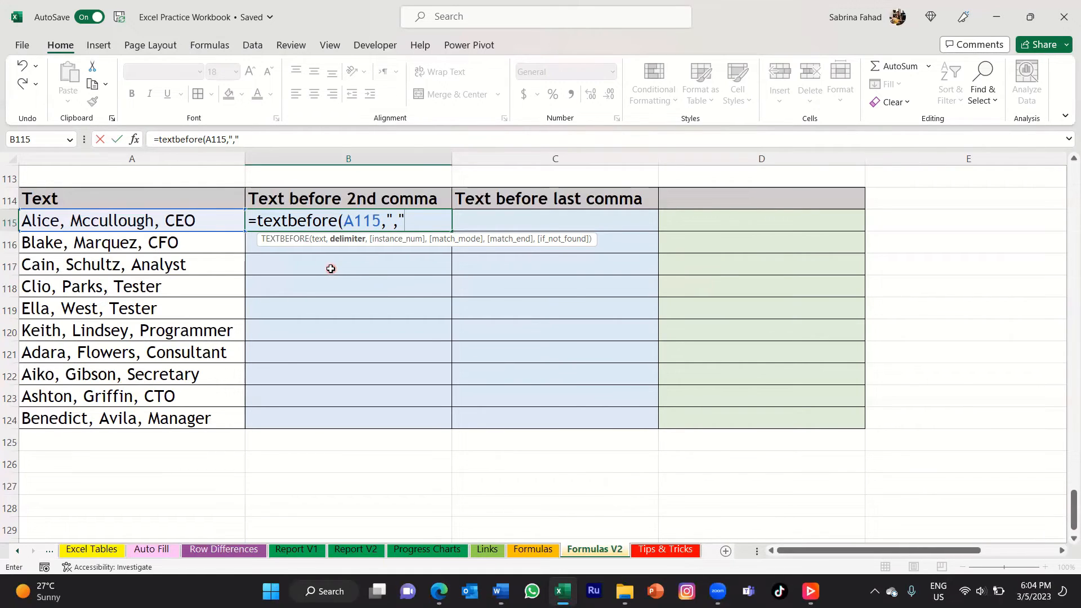
text(,2)
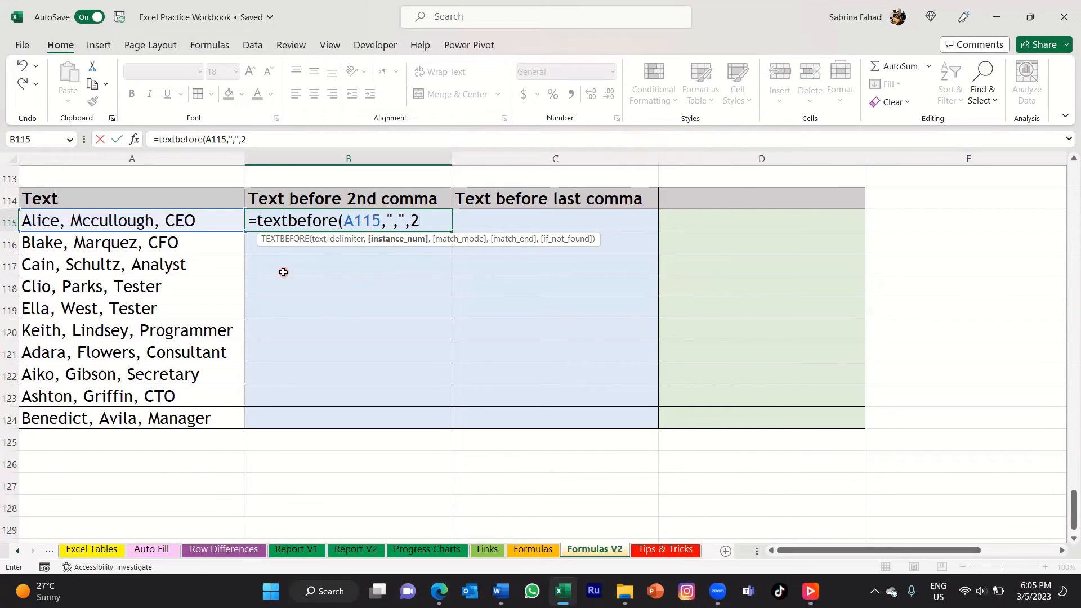
text())
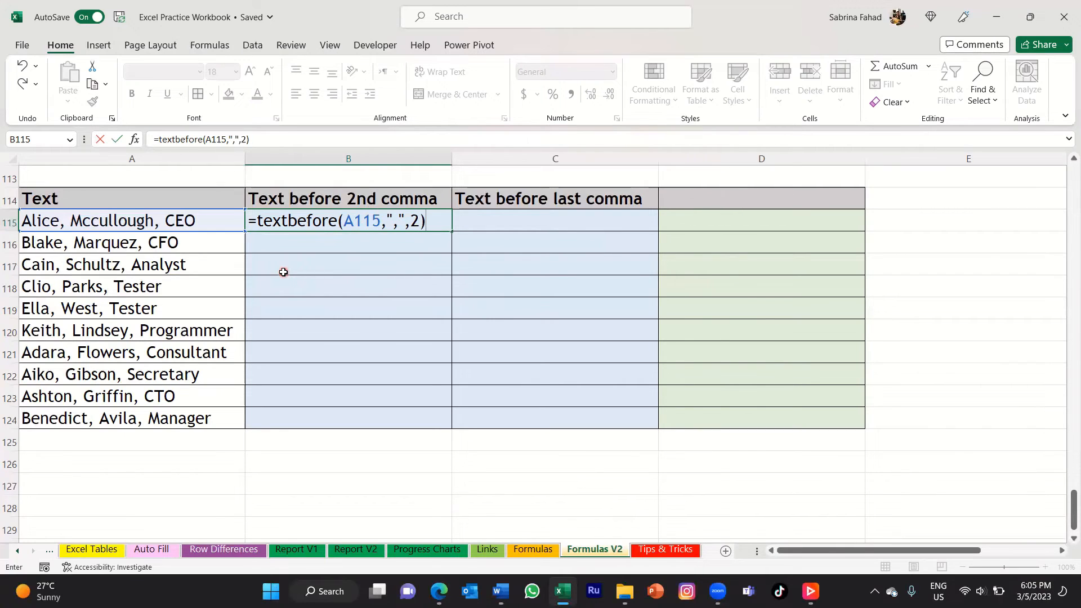
key(Return)
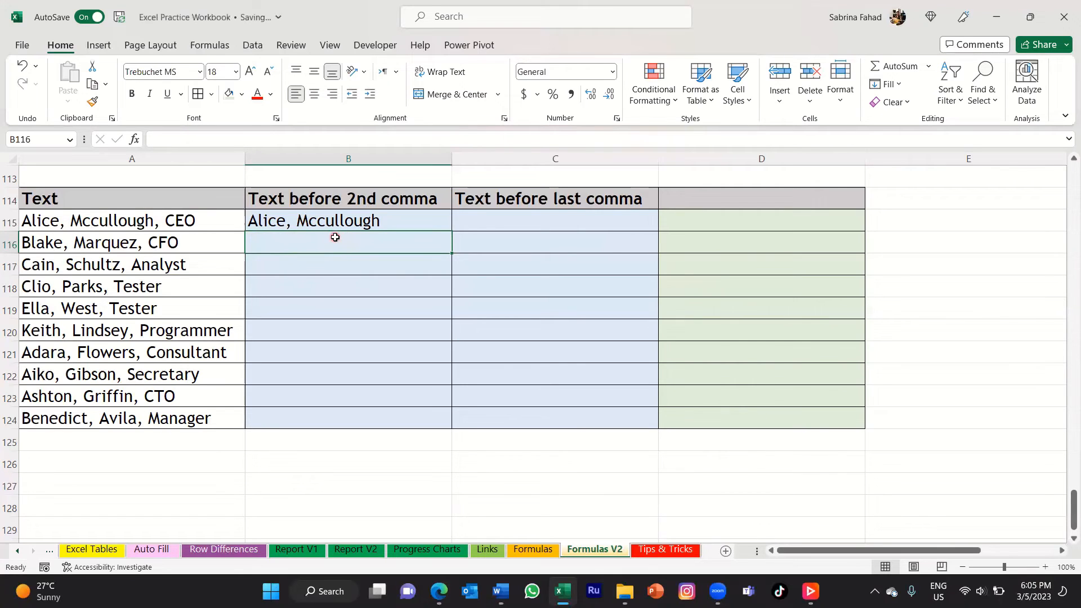
Fill the second-comma TEXTBEFORE formula from B115 down through B124 and check the copied formulas.
click(449, 220)
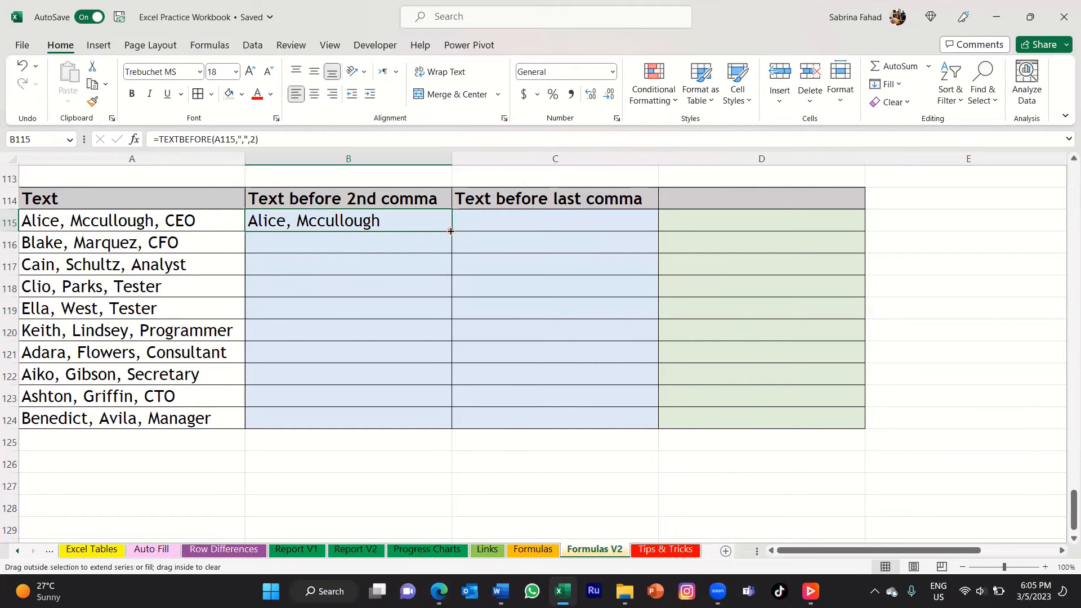
double_click(450, 230)
click(410, 220)
click(405, 244)
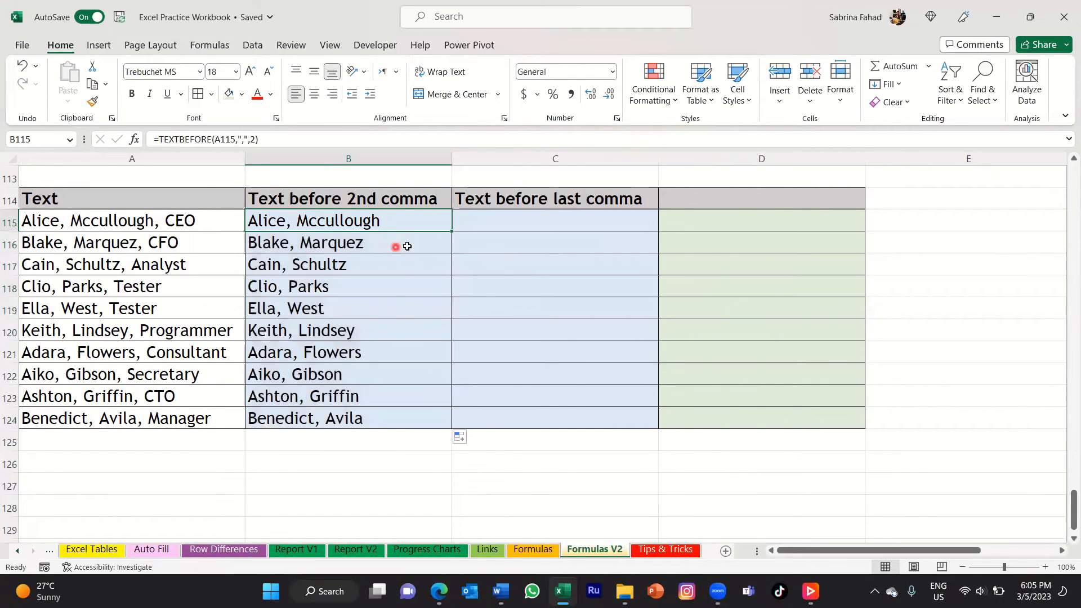
click(405, 263)
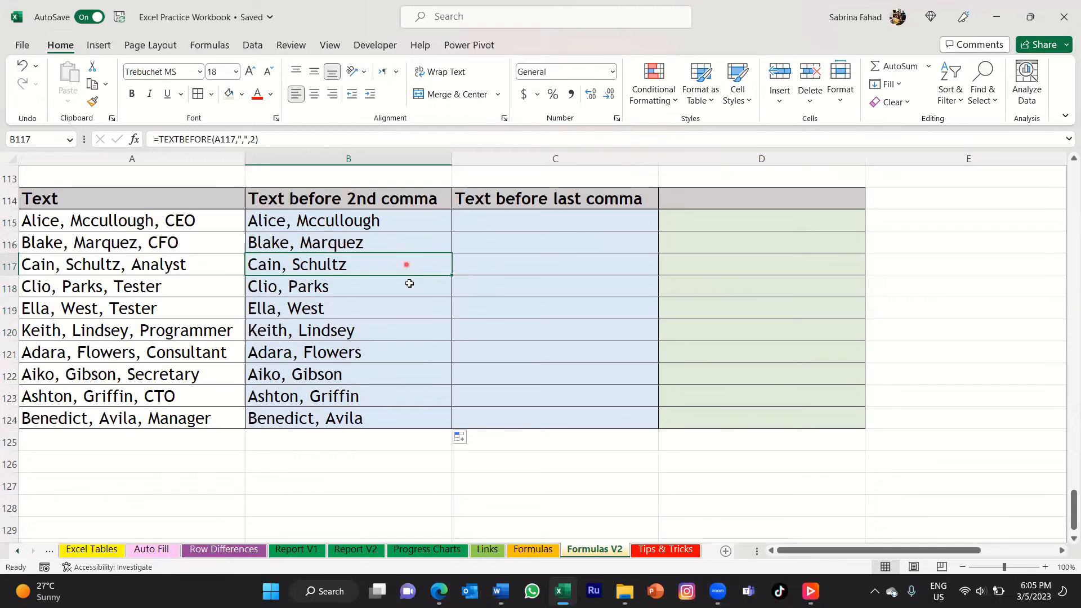
Check the copied second-comma formulas in B118 and B119 and the original in B115.
click(409, 289)
click(410, 315)
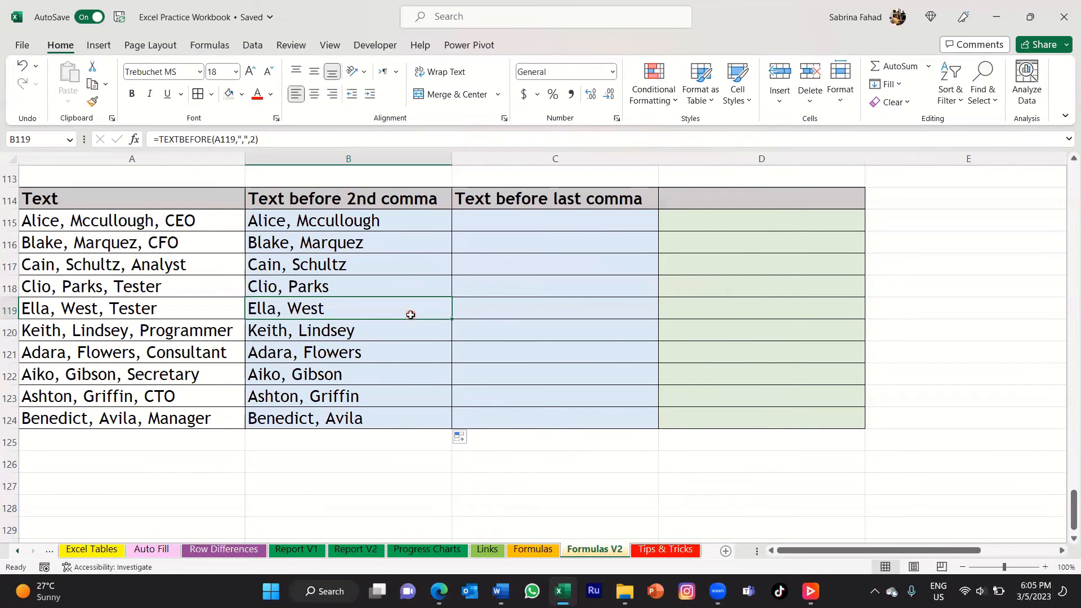
click(405, 221)
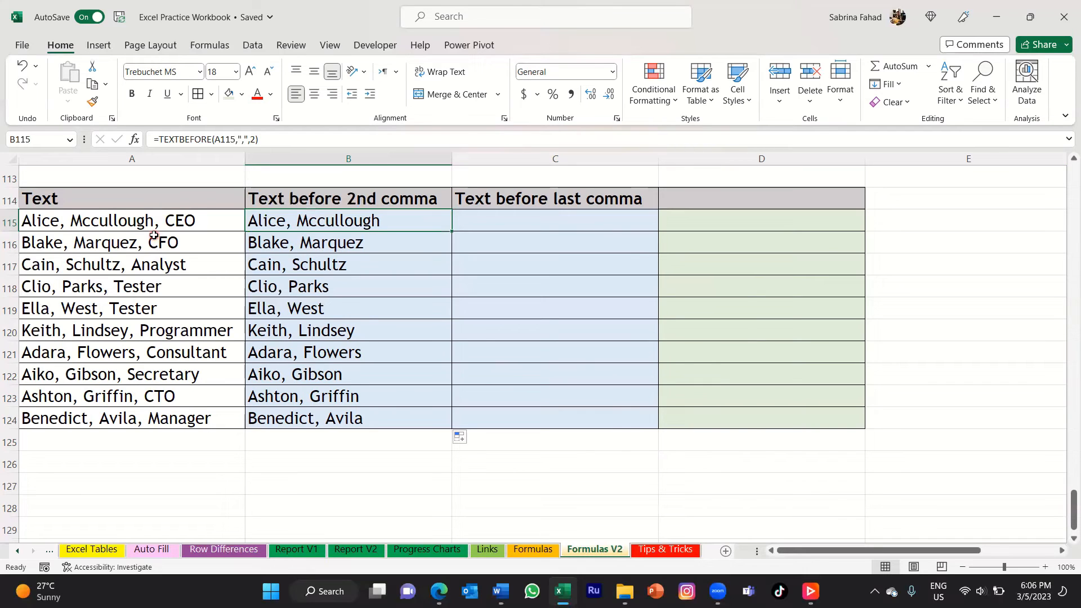
Enter the formula =TEXTBEFORE(A115,",",-1) in C115 to extract the text before the last comma.
click(611, 220)
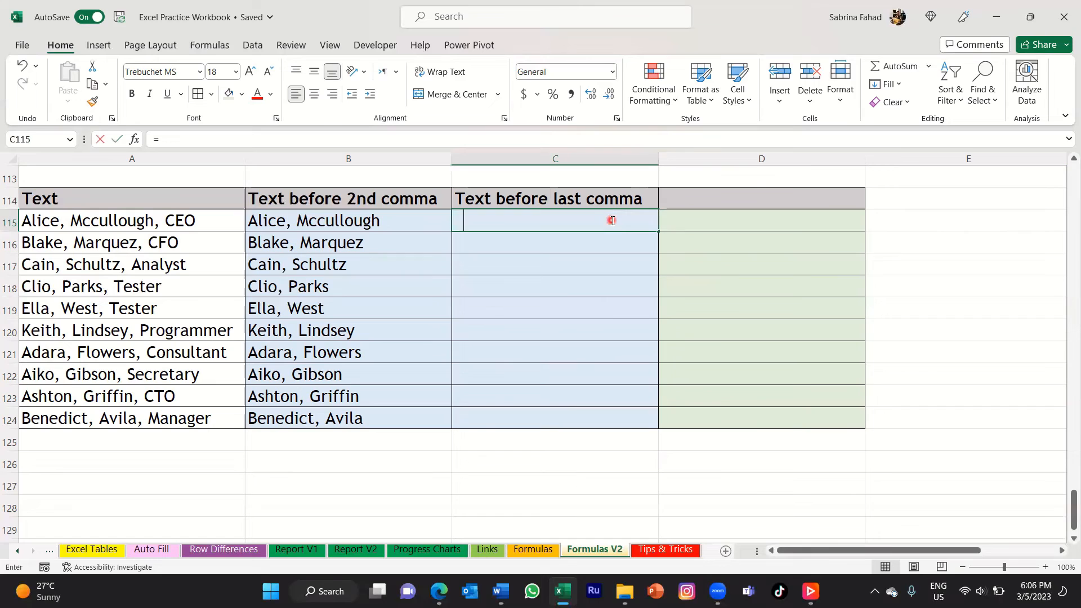
text(=textbefo)
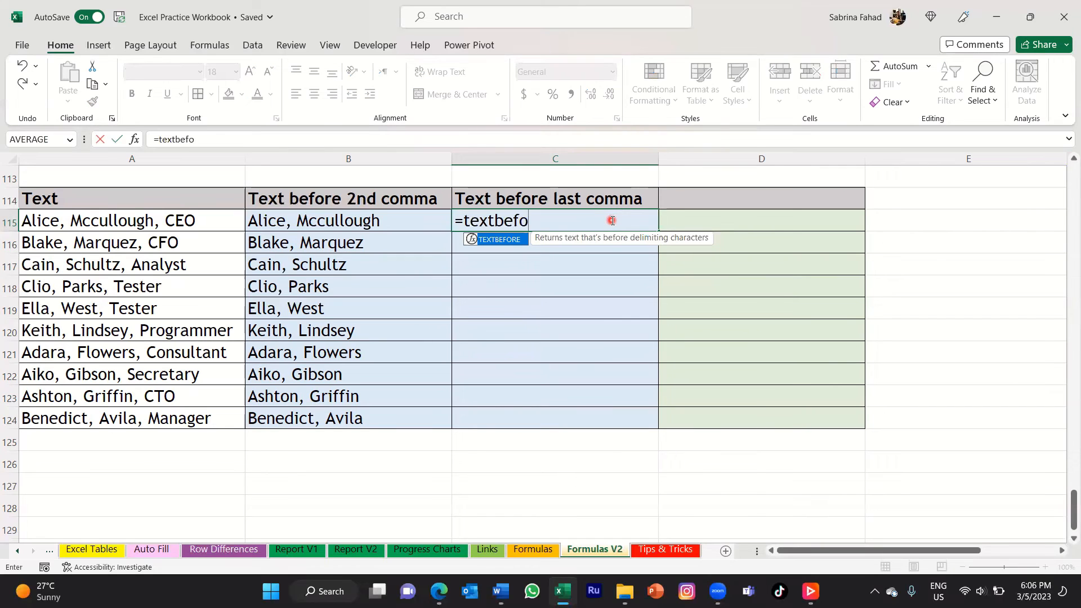
text(re()
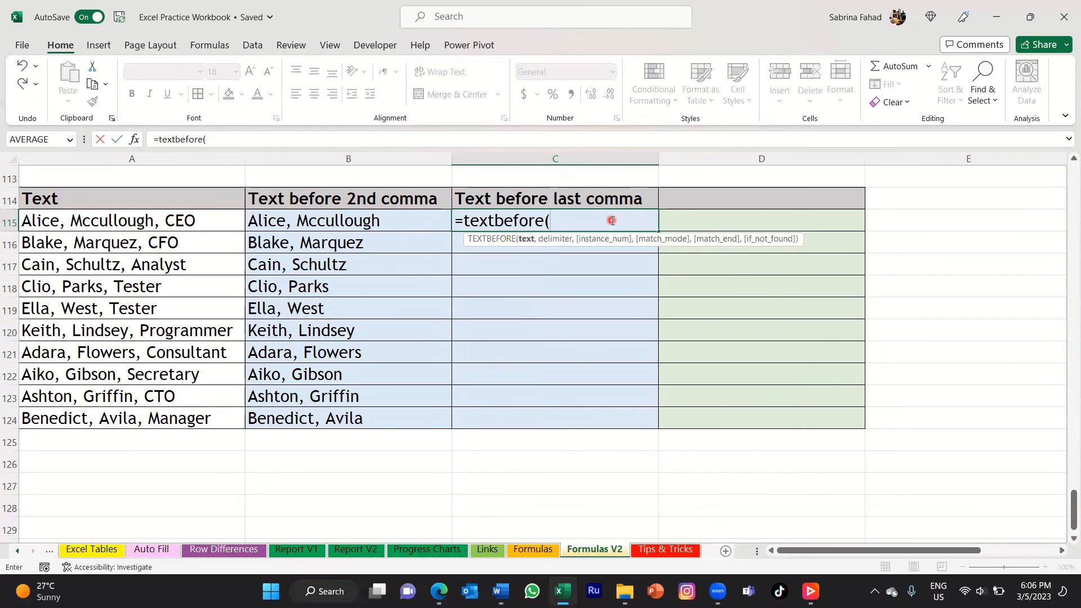
click(217, 224)
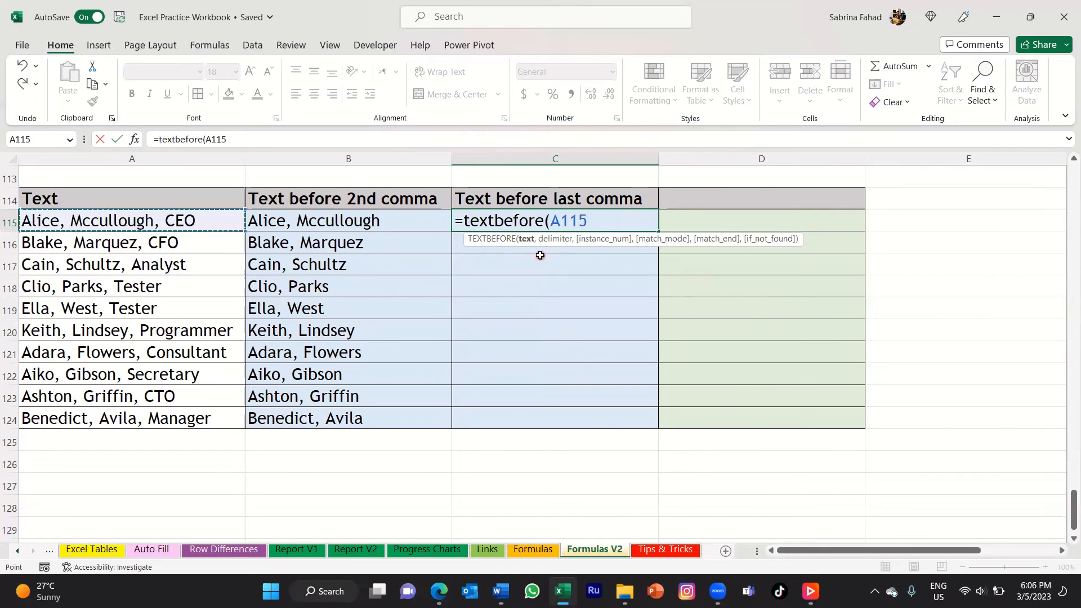
text(,)
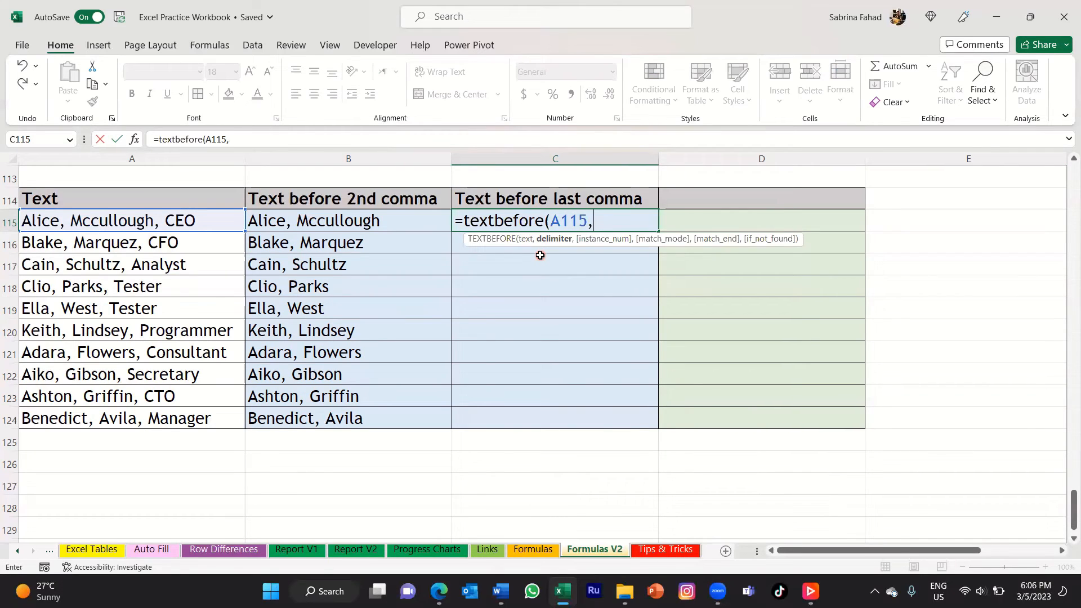
text("",",)
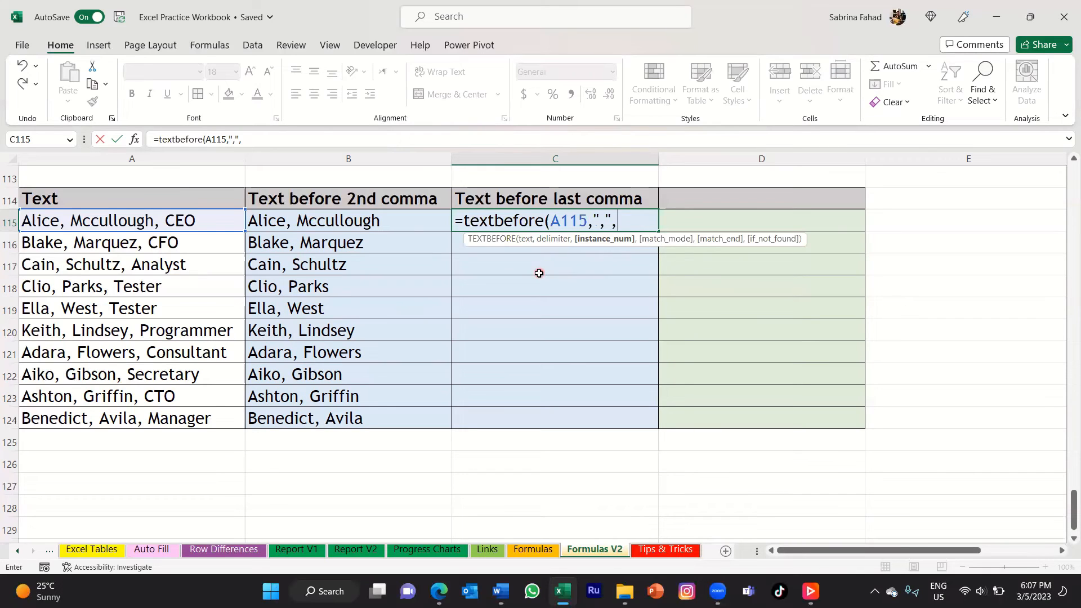
text(-1)
text())
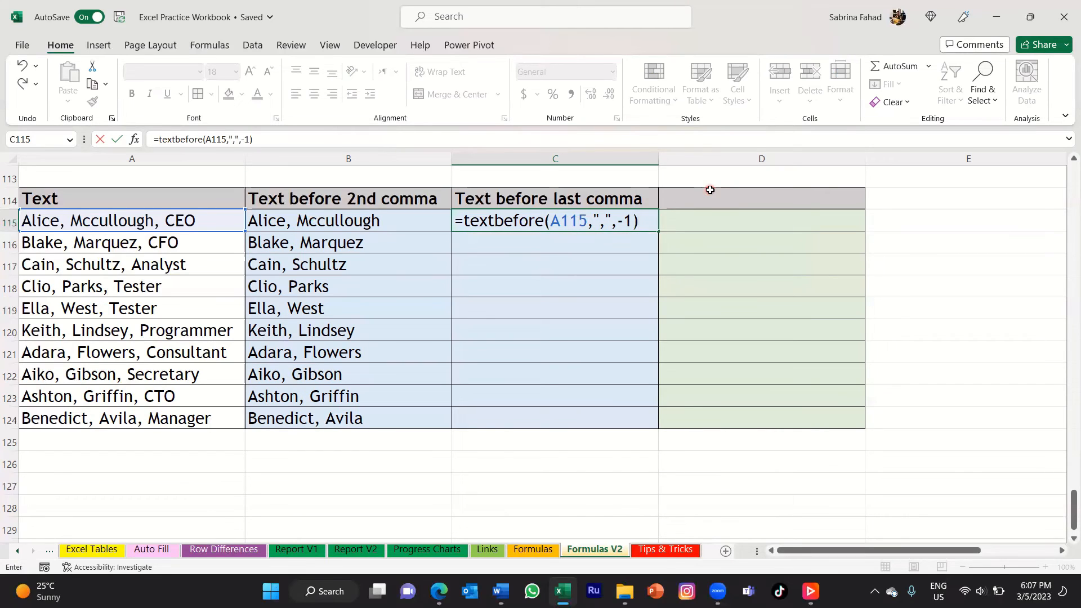
key(Return)
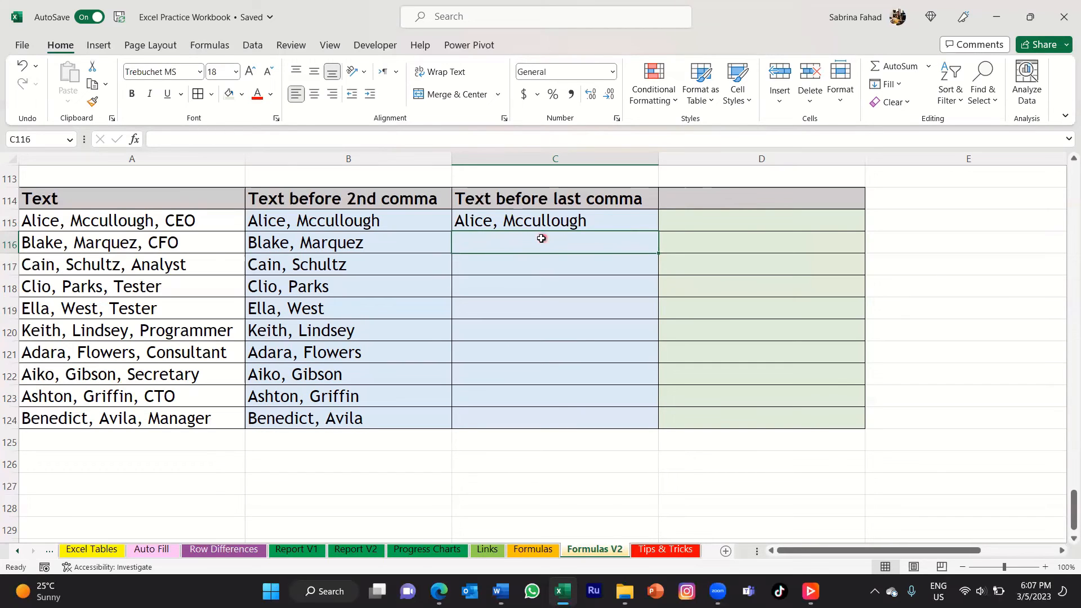
Compare the last-comma formula in C115 with the second-comma formula in B115.
click(641, 221)
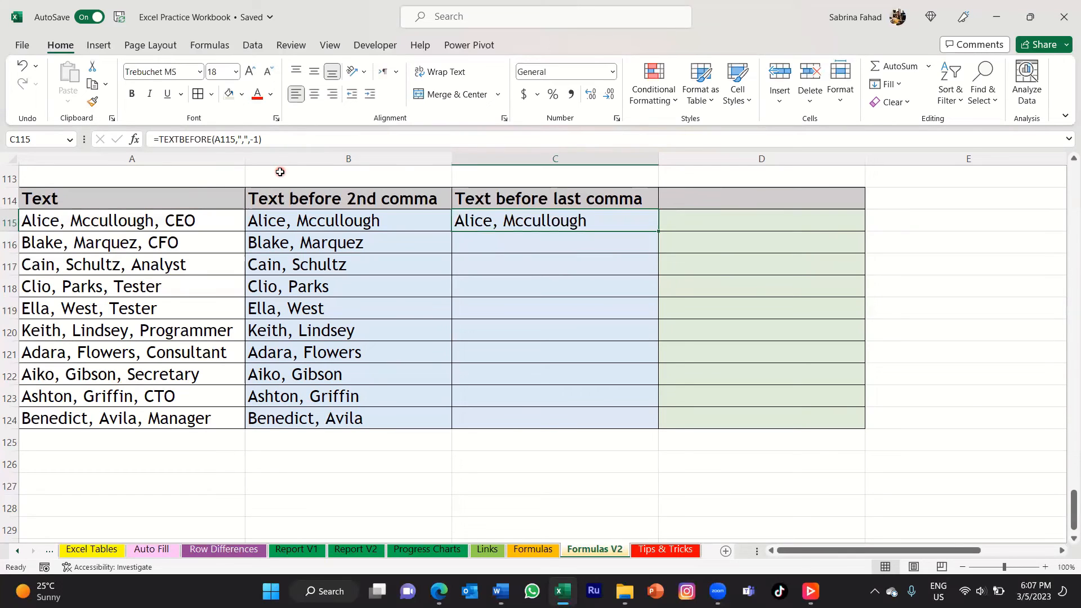
click(396, 221)
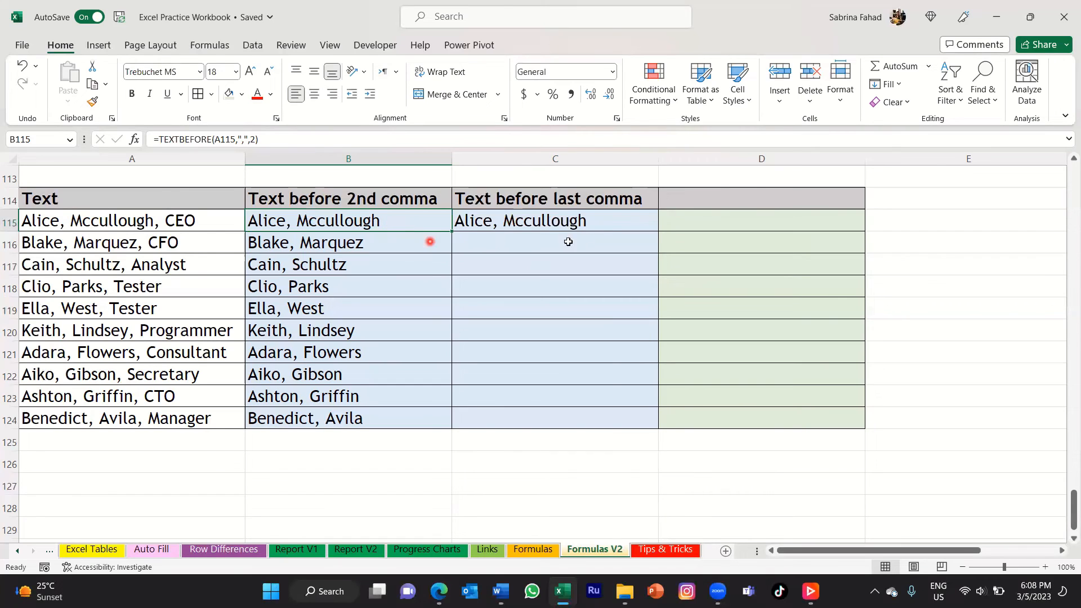
click(631, 223)
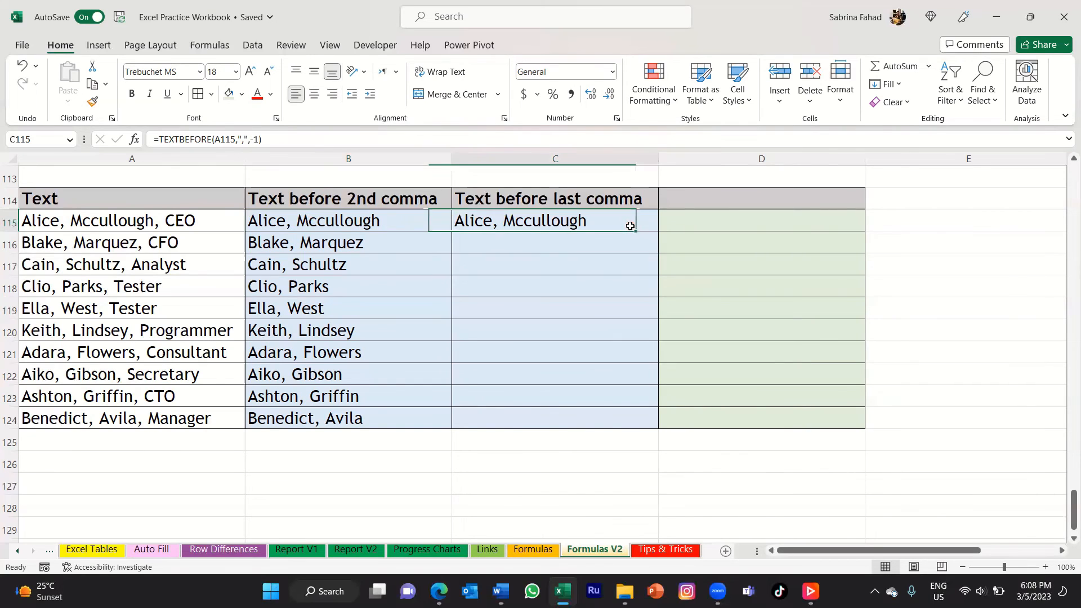
Fill the last-comma TEXTBEFORE formula from C115 down through C124 and check the copied formulas.
double_click(658, 230)
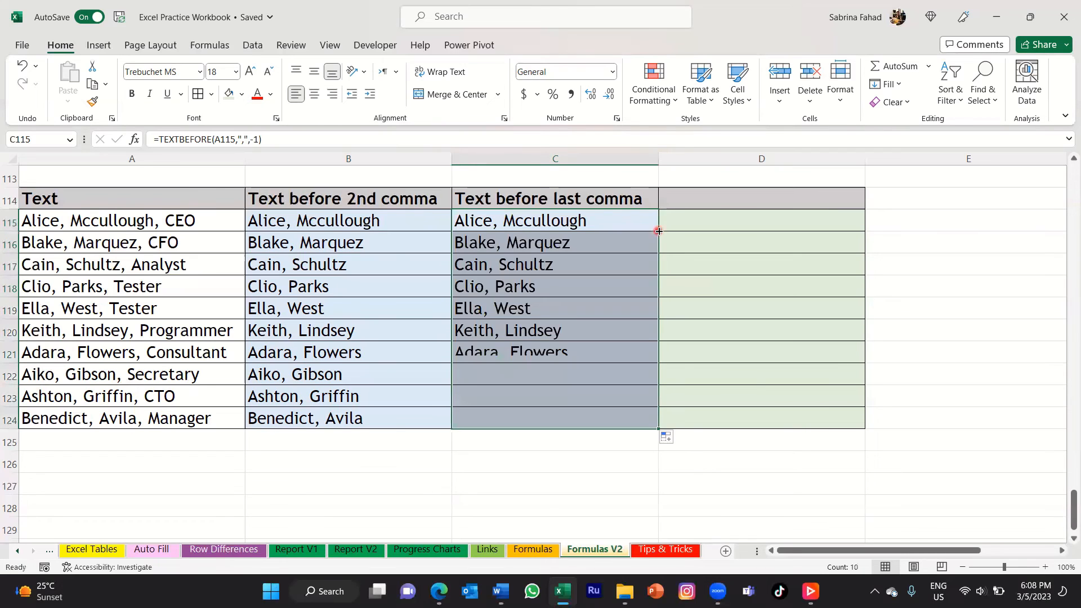
click(604, 221)
click(603, 242)
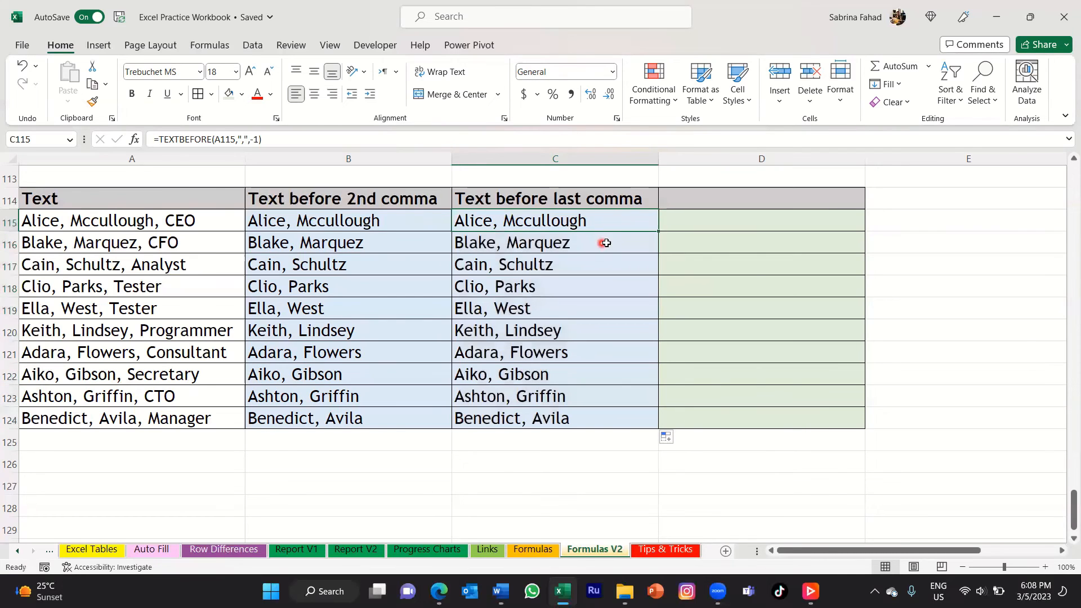
click(605, 265)
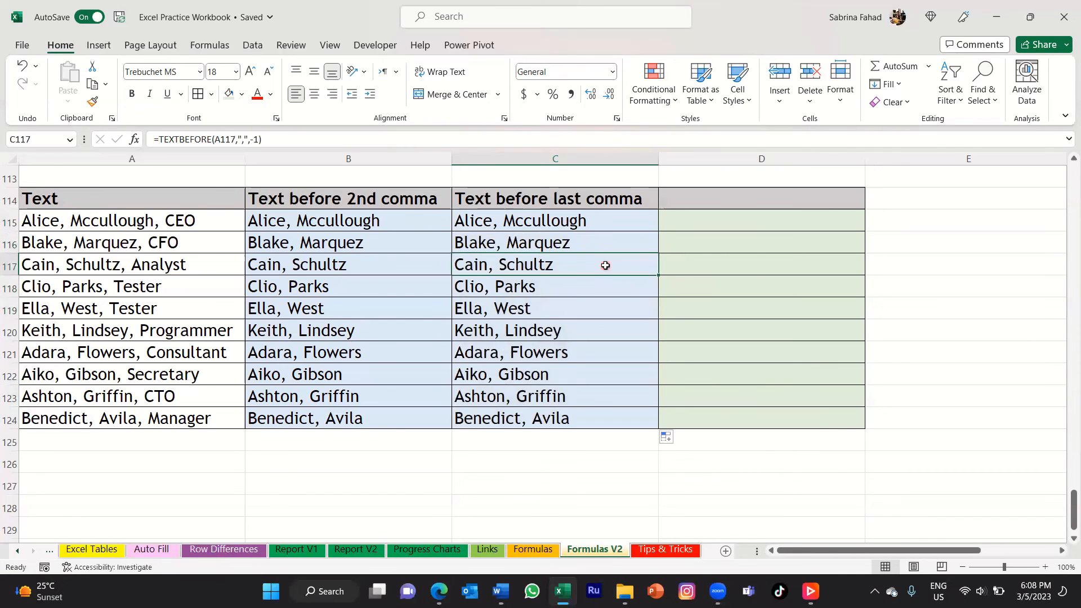
click(607, 289)
click(610, 308)
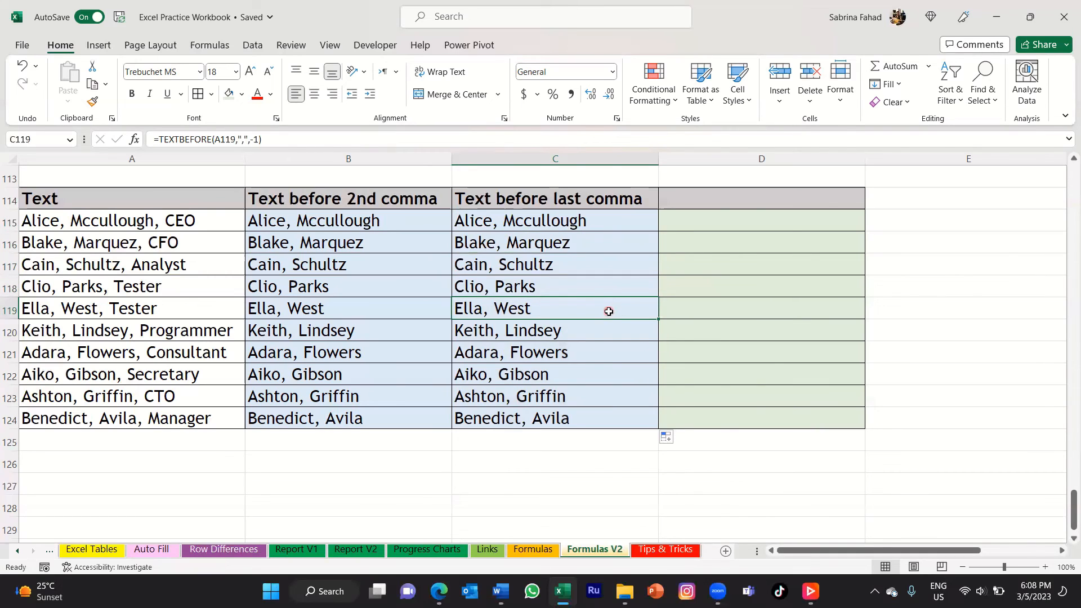
Enter the column heading "Text after last comma" in D114.
click(845, 196)
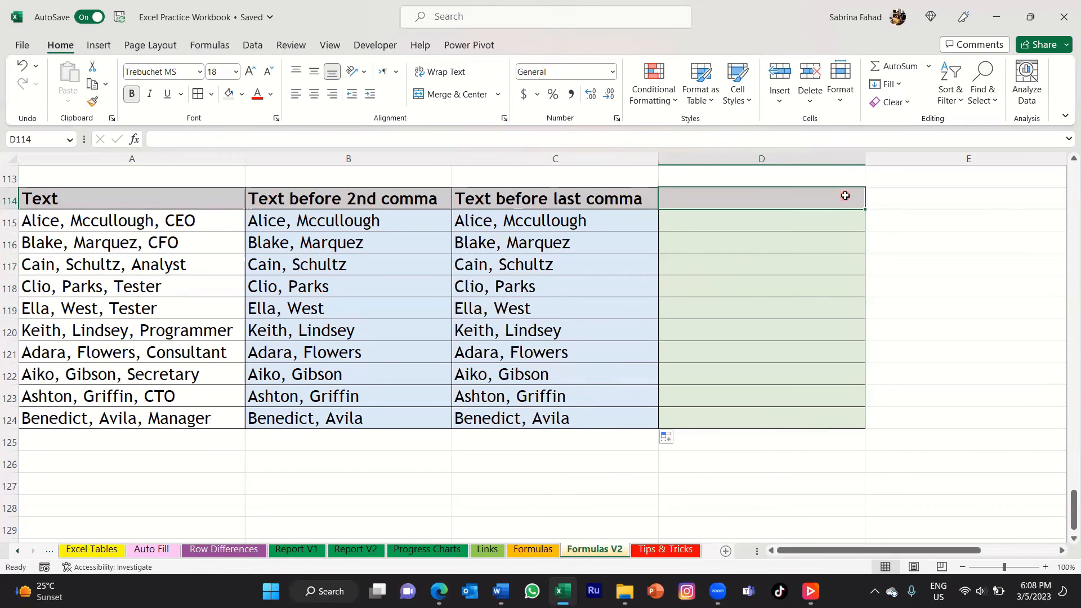
text(Text)
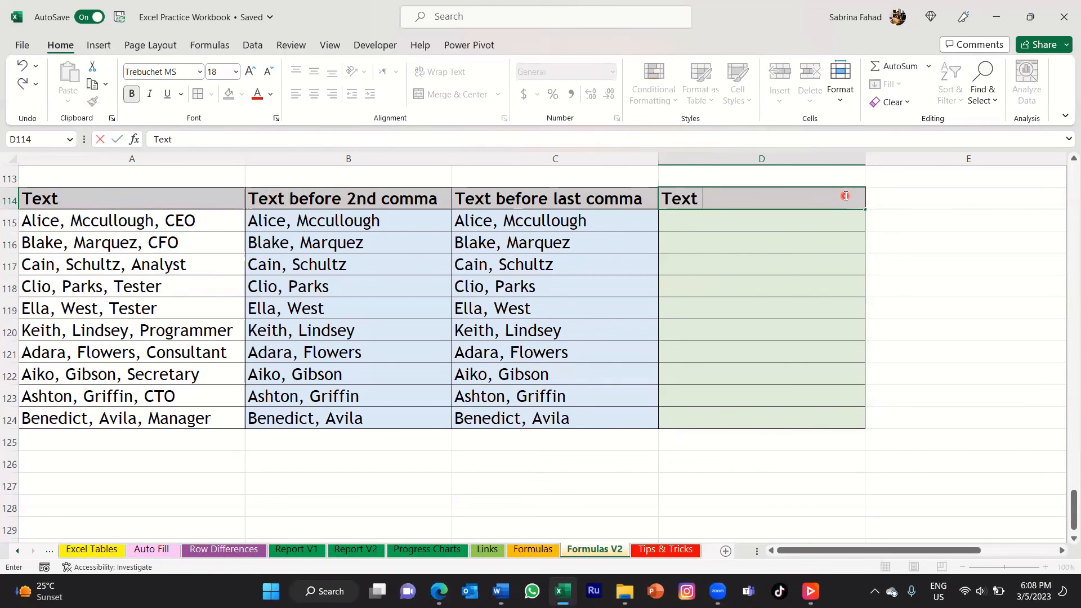
text( after last comma)
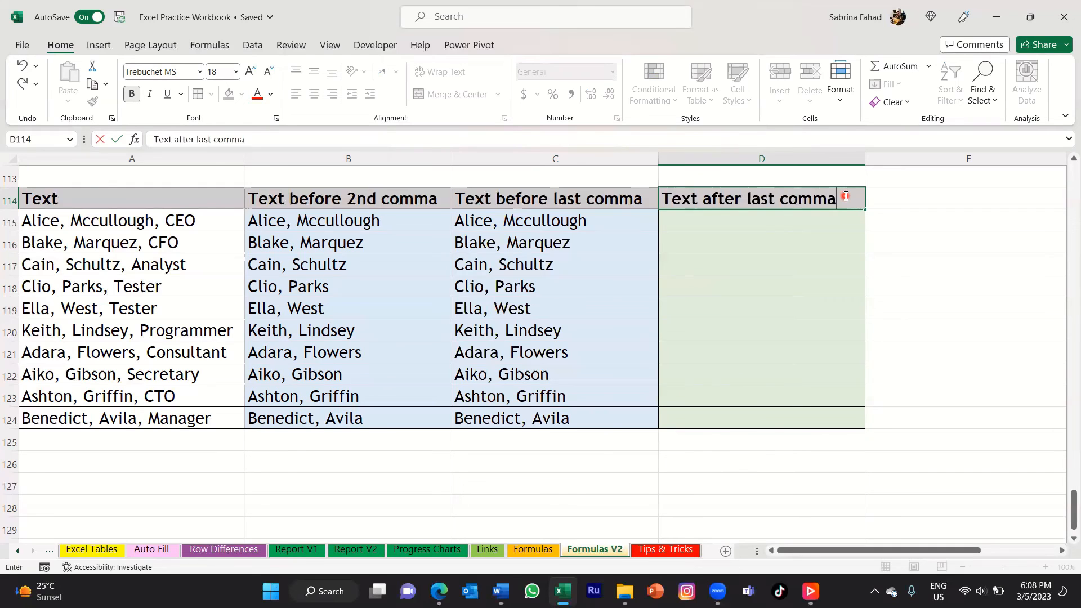
key(Return)
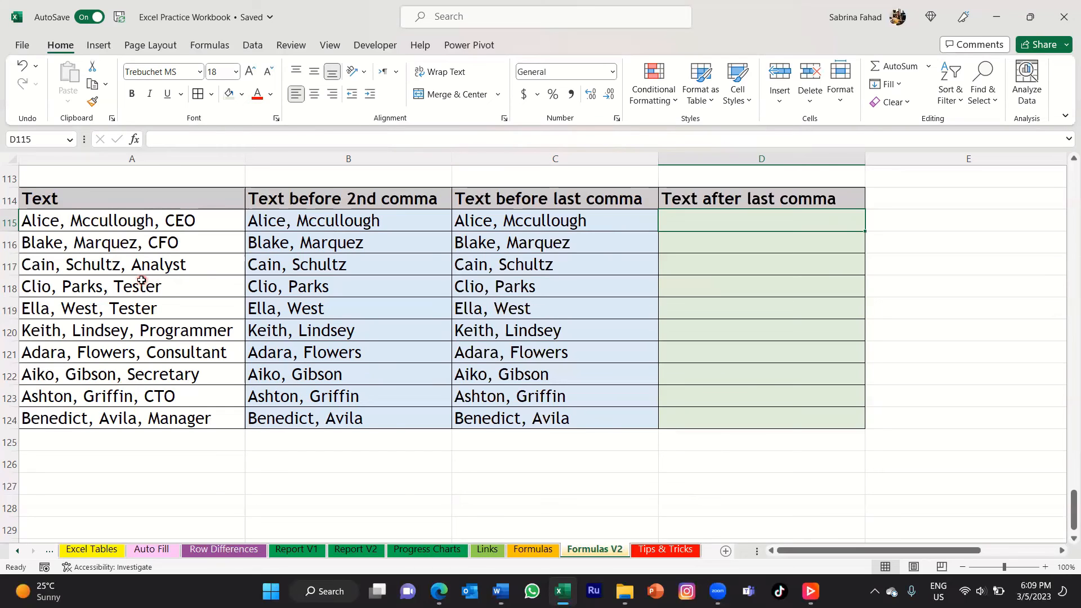
Enter the formula =TEXTAFTER(A115,",",-1) in D115 to extract the text after the last comma.
text(=textafter)
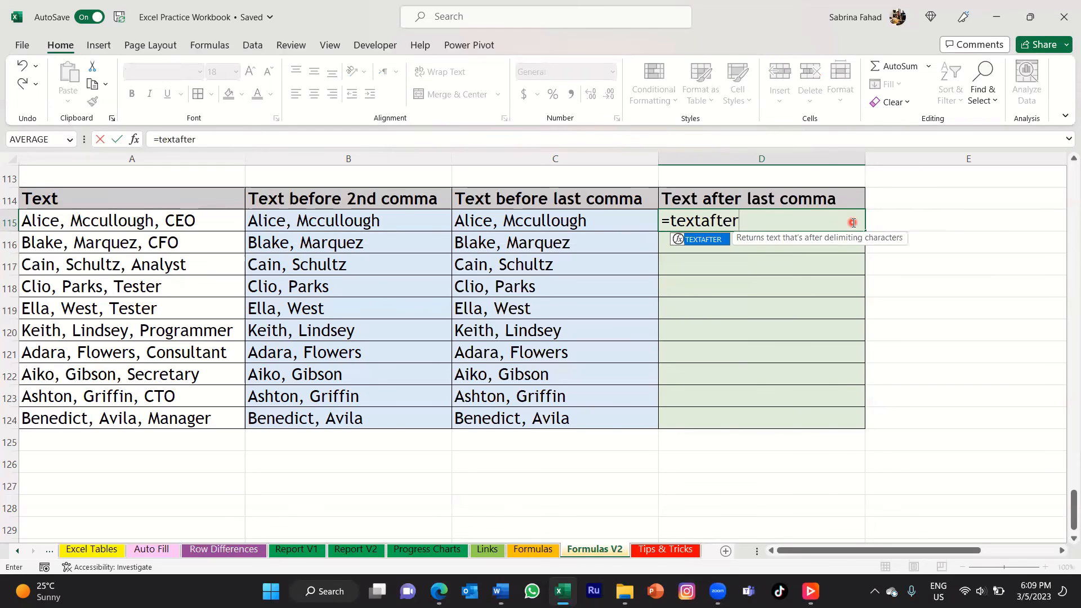
text(()
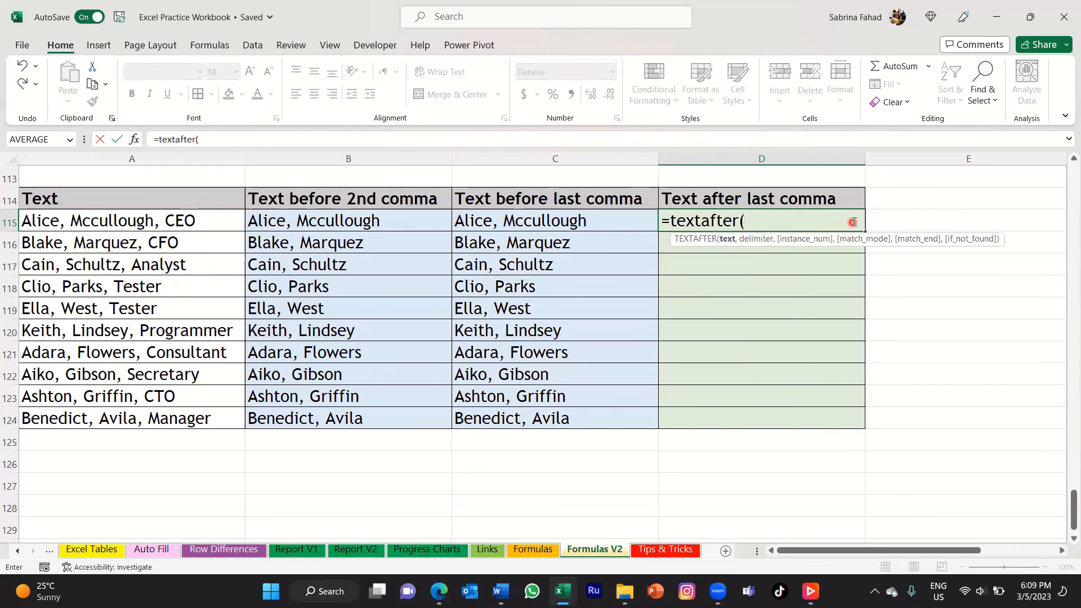
click(218, 220)
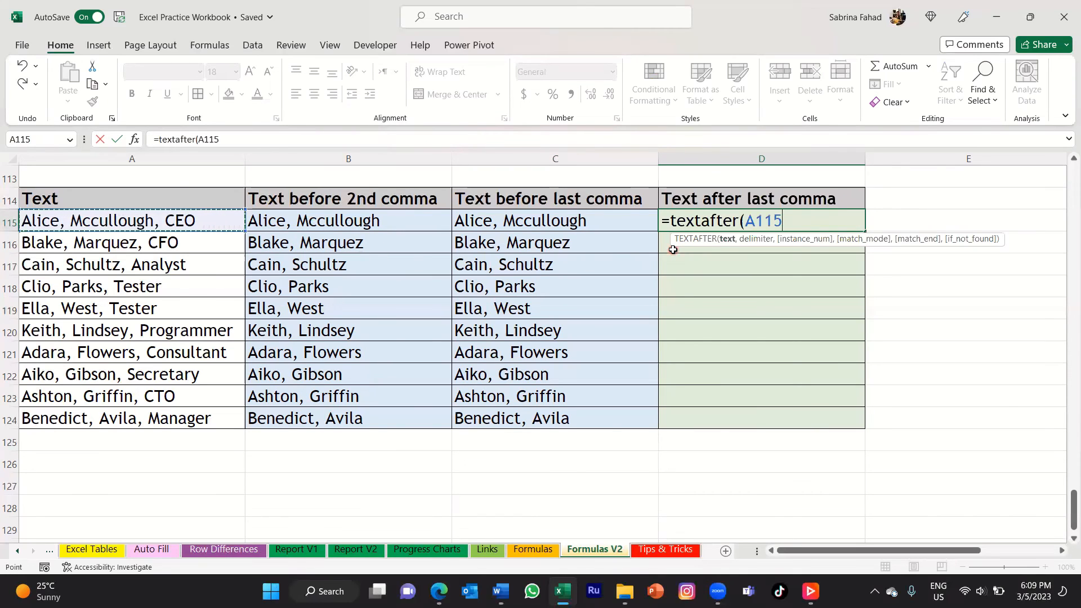
text(,)
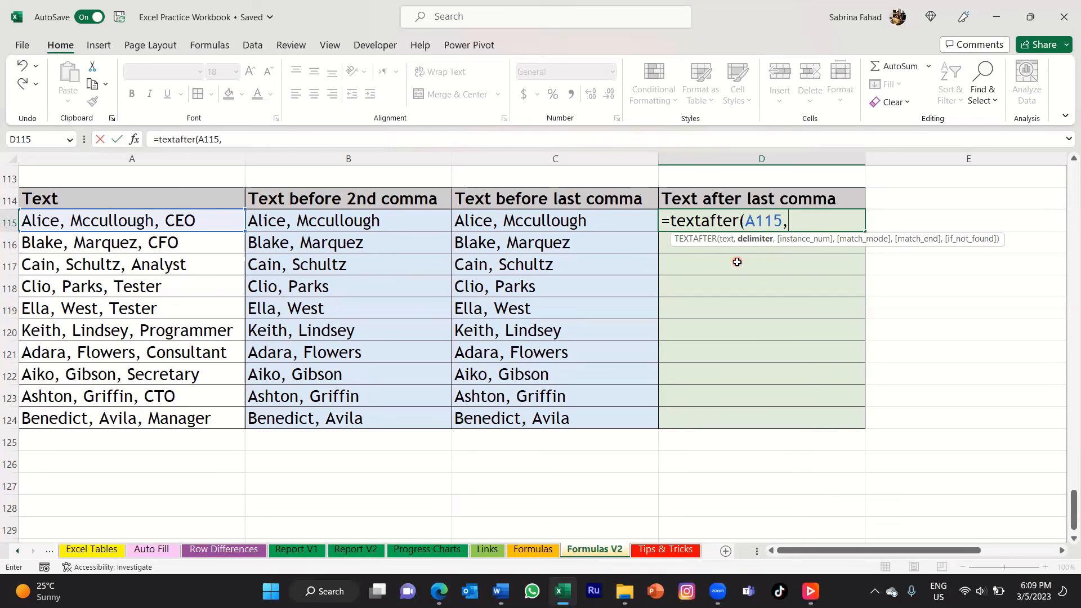
text(",",)
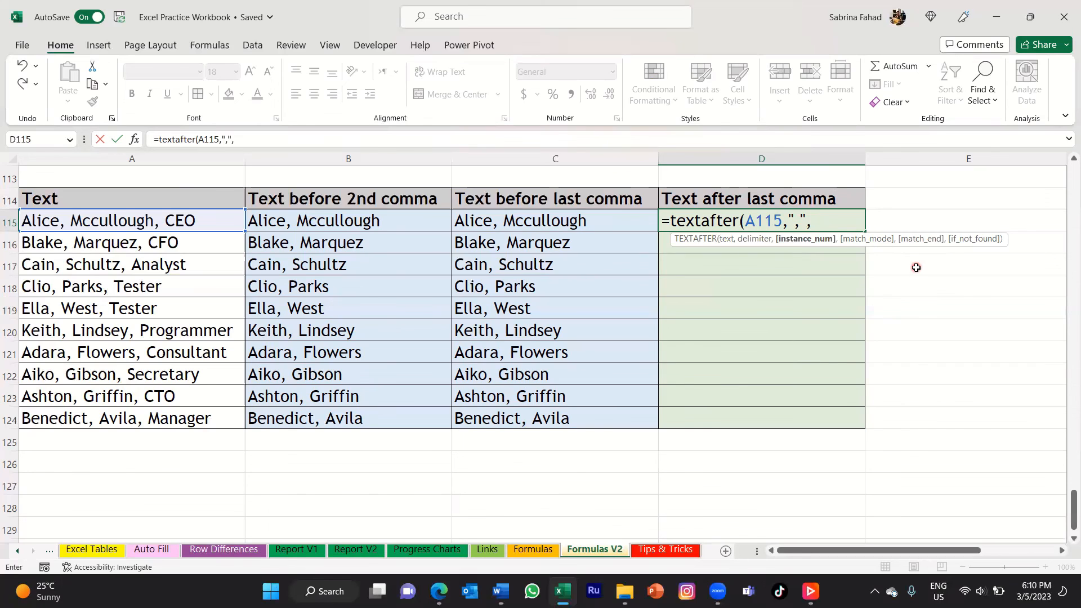
text(-1)
text())
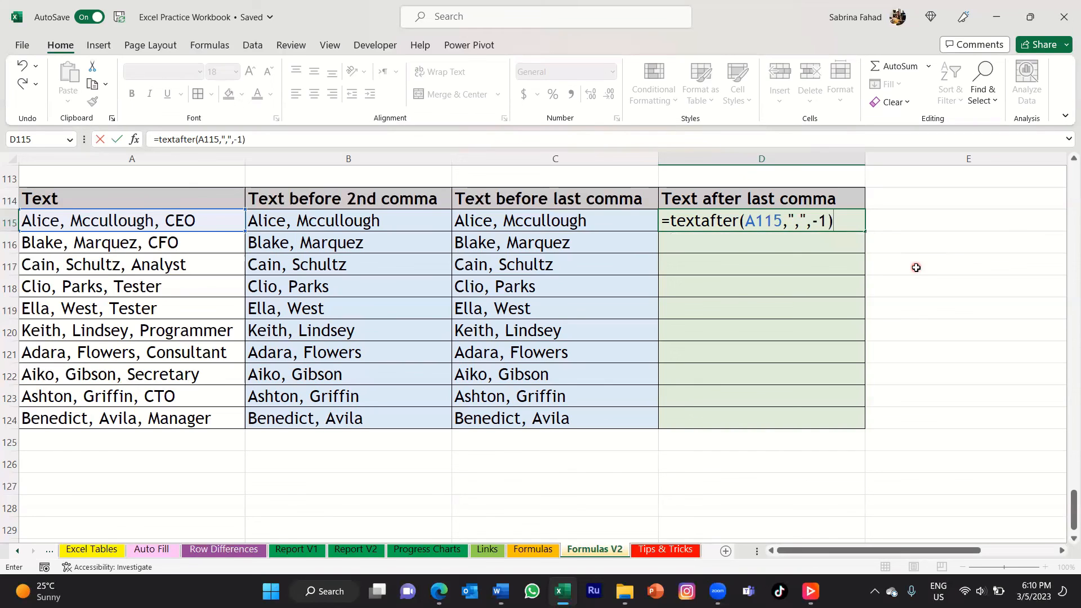
key(Return)
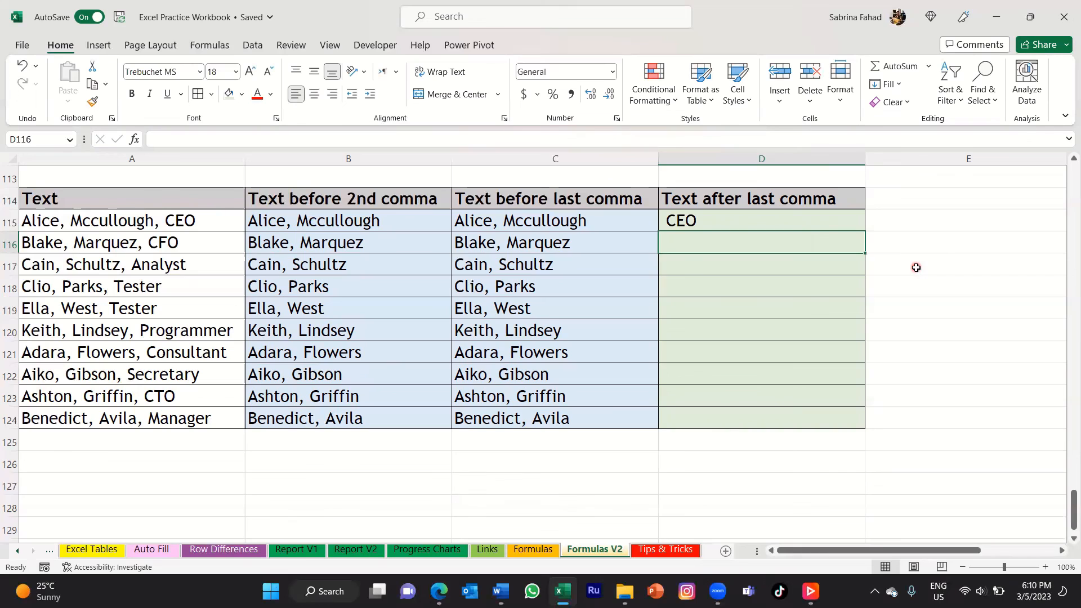
Fill the last-comma TEXTAFTER formula from D115 down through D124 and check the copied formulas.
click(752, 221)
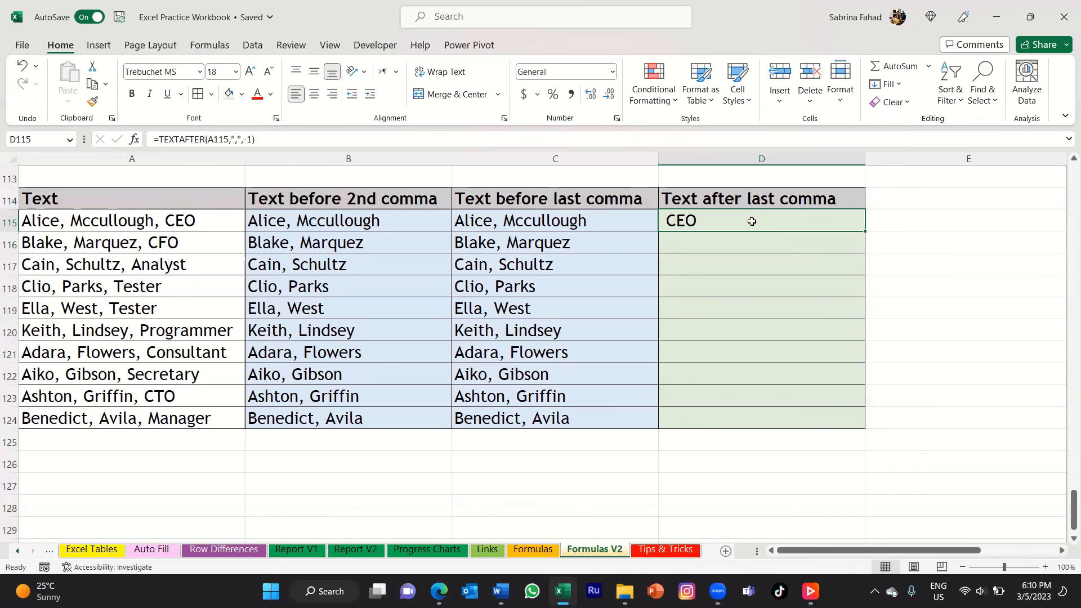
double_click(865, 231)
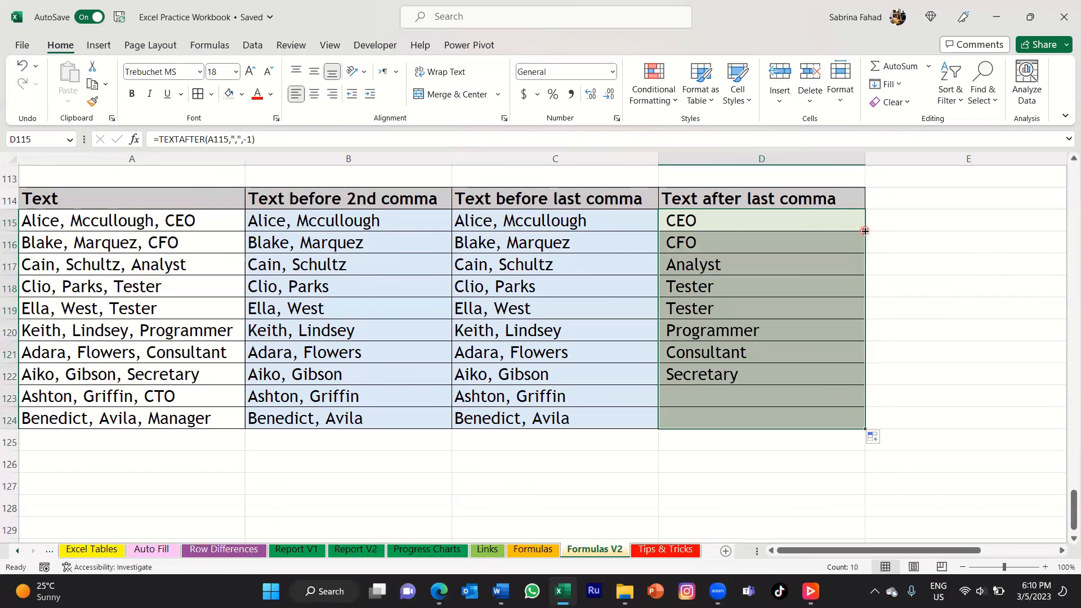
click(819, 221)
click(802, 242)
click(802, 268)
click(806, 289)
click(815, 308)
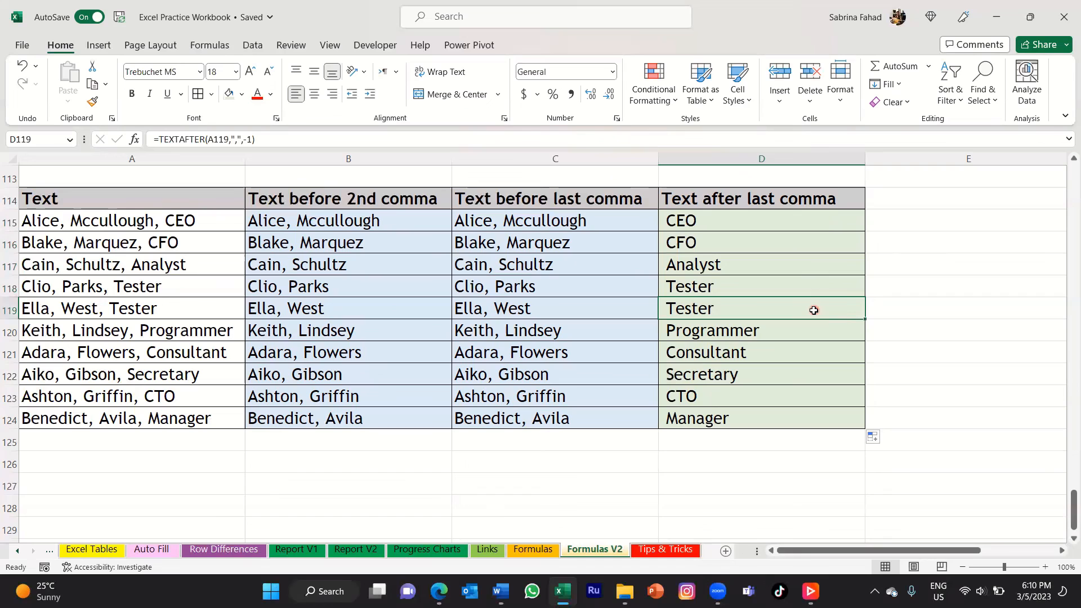